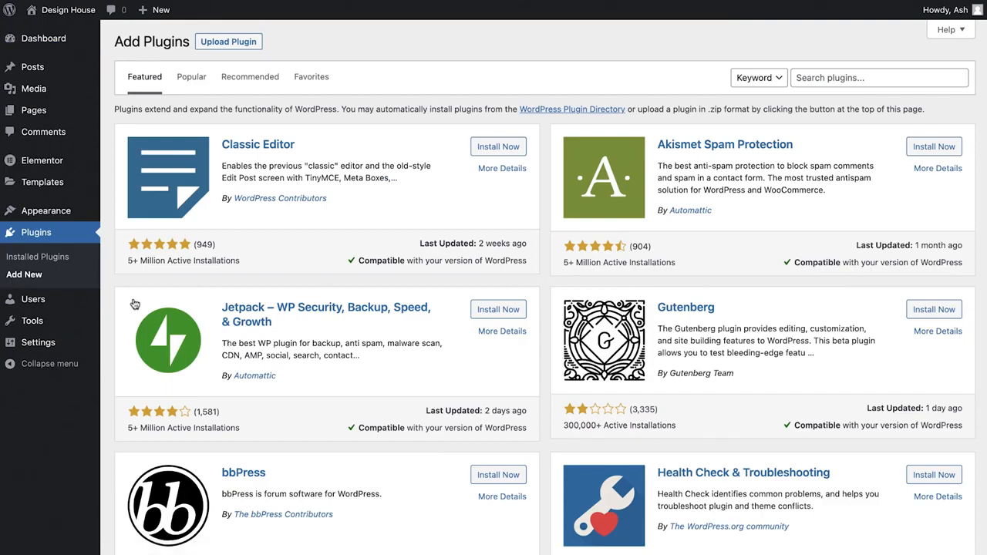
# - Upload the plugin archive wp-rocket_3.8.8.zip from Downloads and install it on the site
pyautogui.click(228, 43)
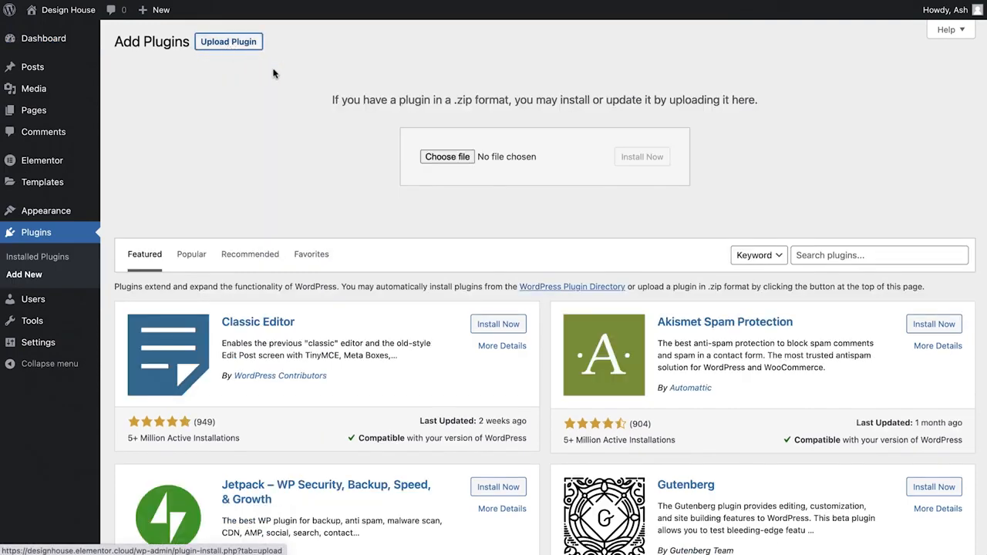
pyautogui.click(448, 158)
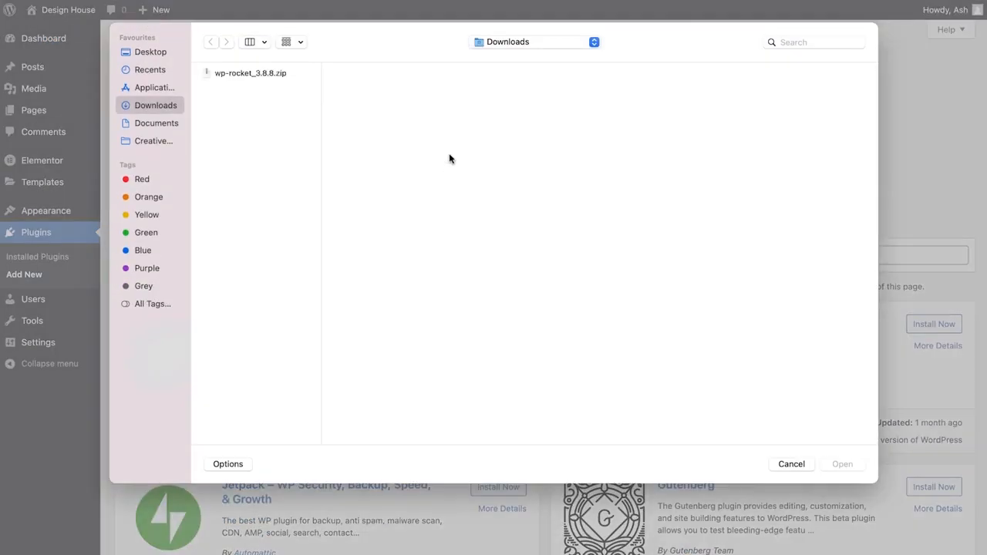
pyautogui.doubleClick(258, 74)
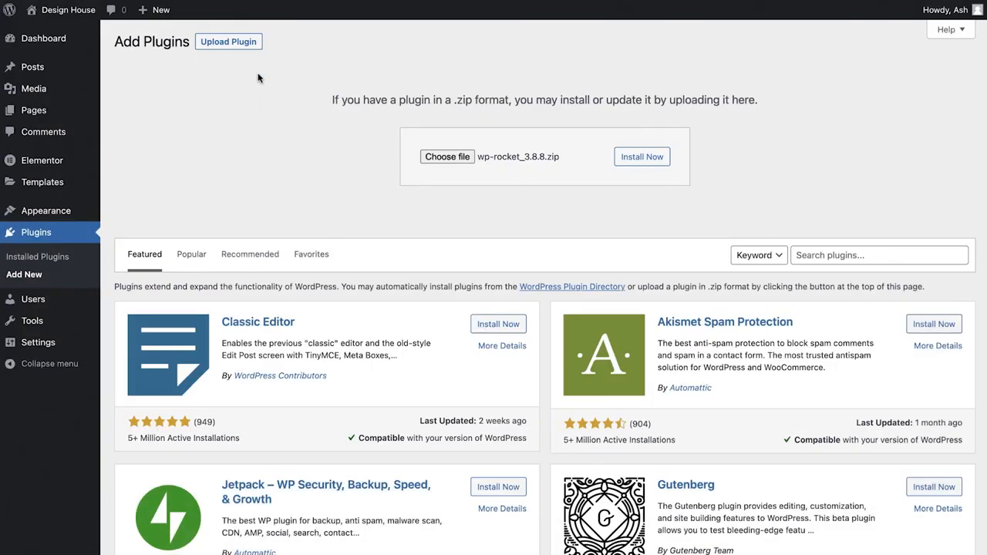
pyautogui.click(640, 162)
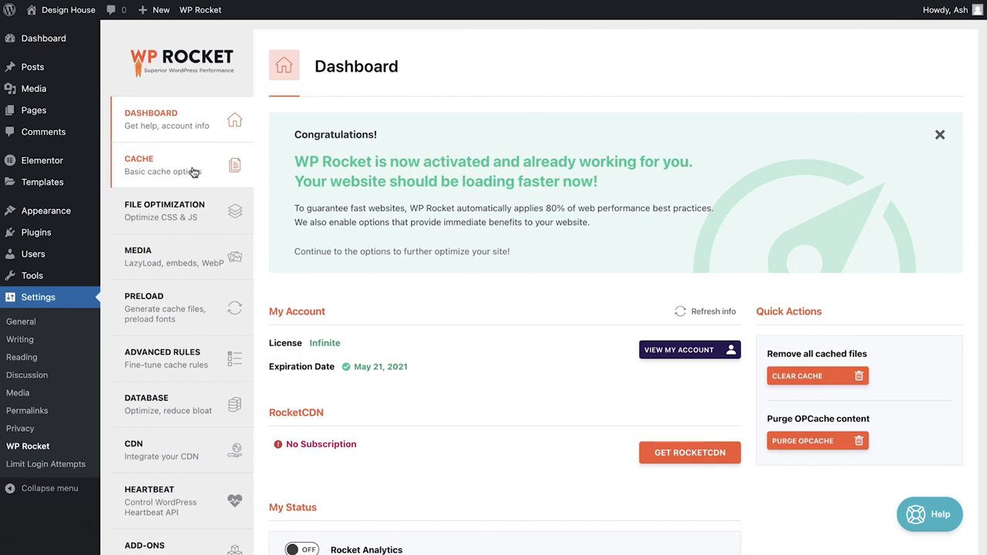
# - Examine WP Rocket's Cache settings, including the mobile cache, user cache and cache lifespan options
pyautogui.click(193, 170)
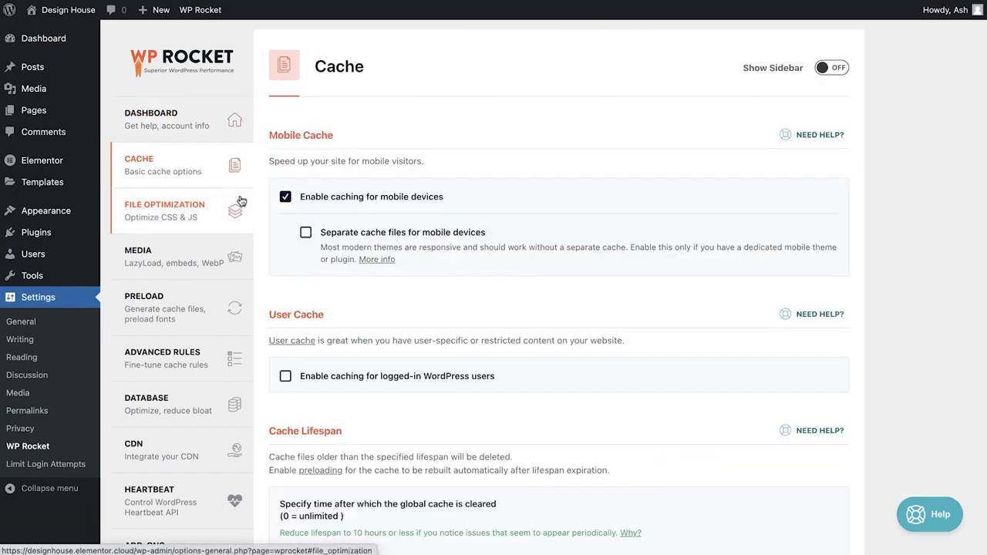
pyautogui.scroll(-5, 539, 308)
pyautogui.scroll(-2, 540, 308)
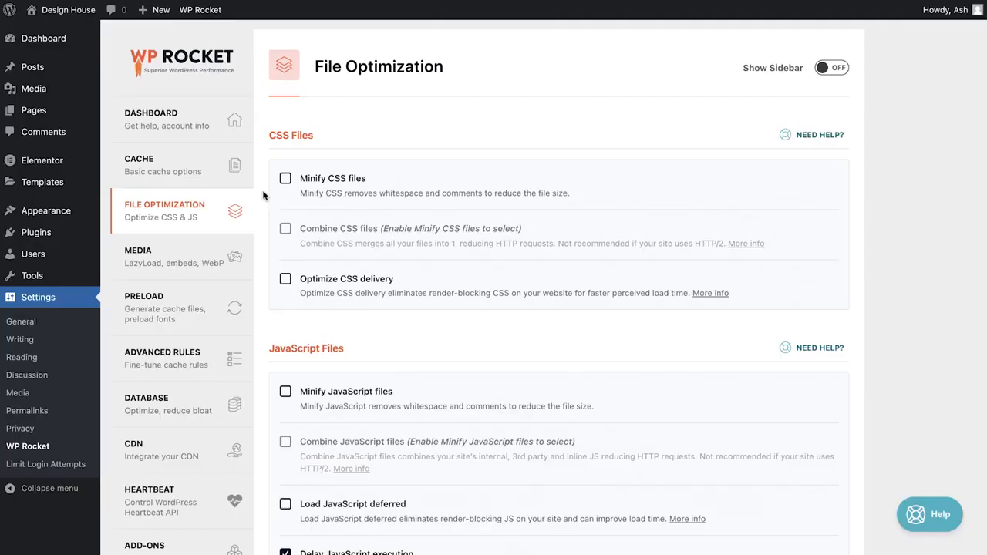
# - Activate Minify CSS files and Combine CSS files in WP Rocket's File Optimization settings
pyautogui.click(286, 182)
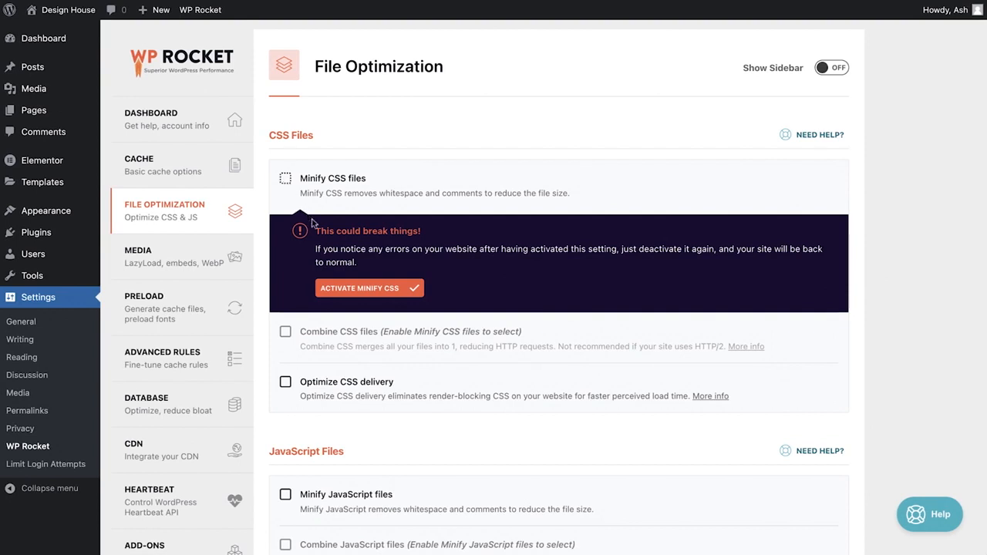
pyautogui.click(364, 289)
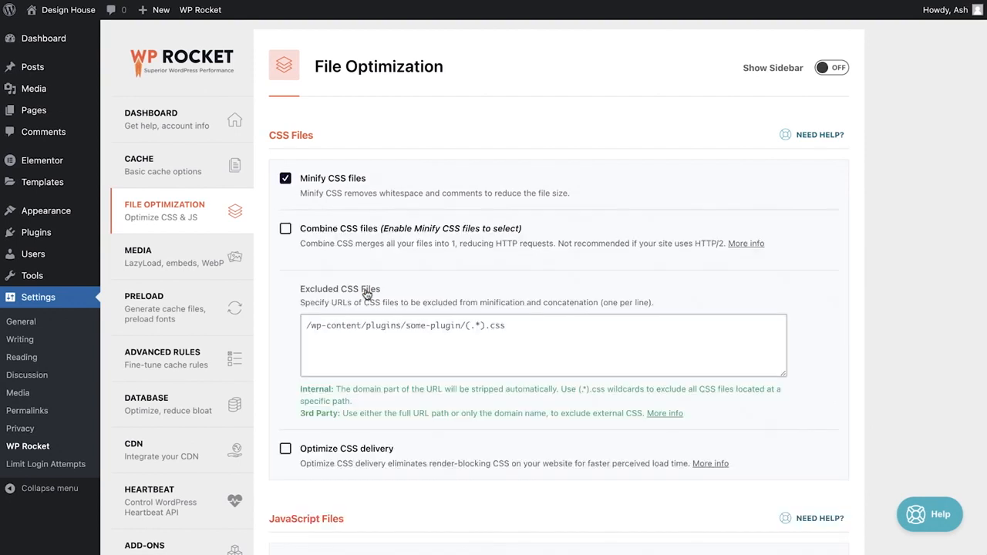
pyautogui.click(285, 230)
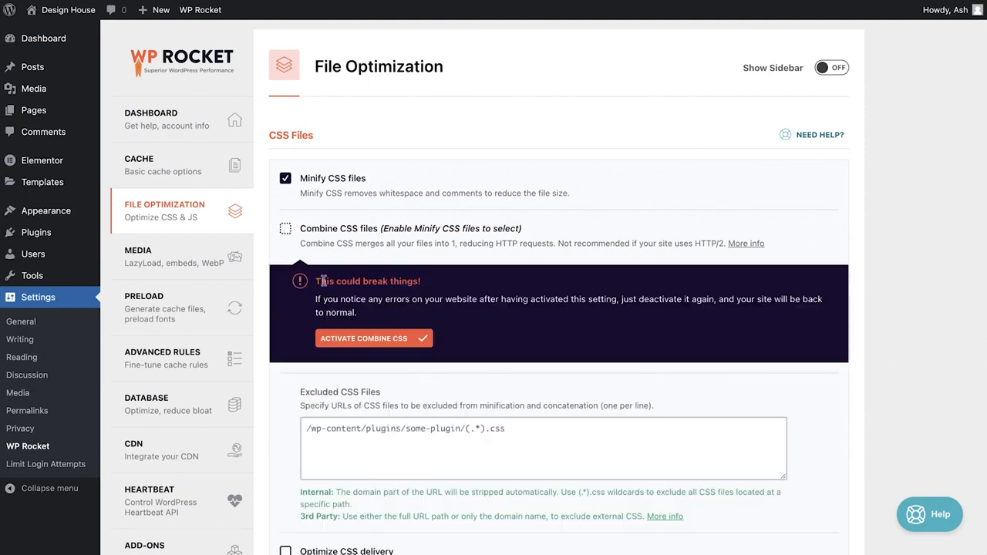
pyautogui.click(370, 338)
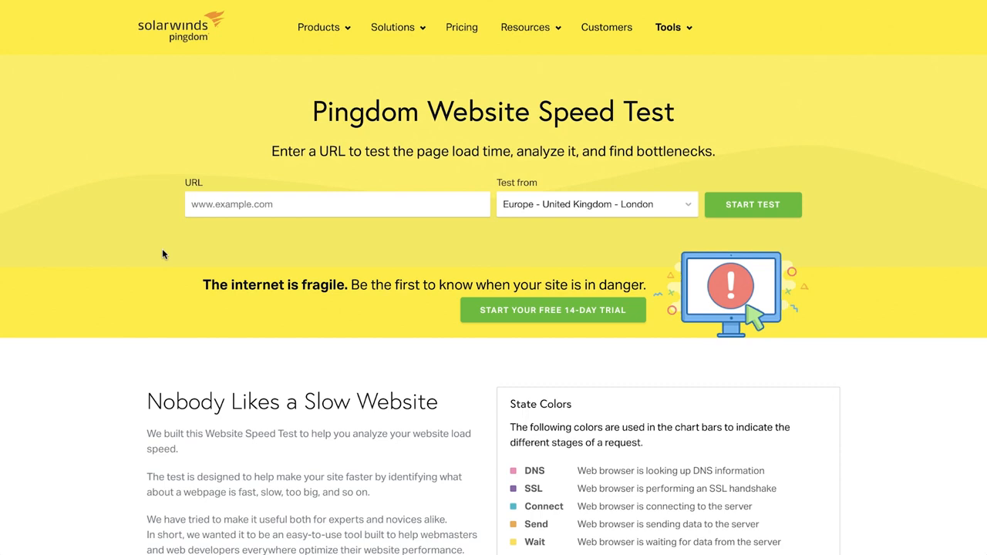
pyautogui.click(235, 207)
pyautogui.write('https://designhouse.elementor.cloud')
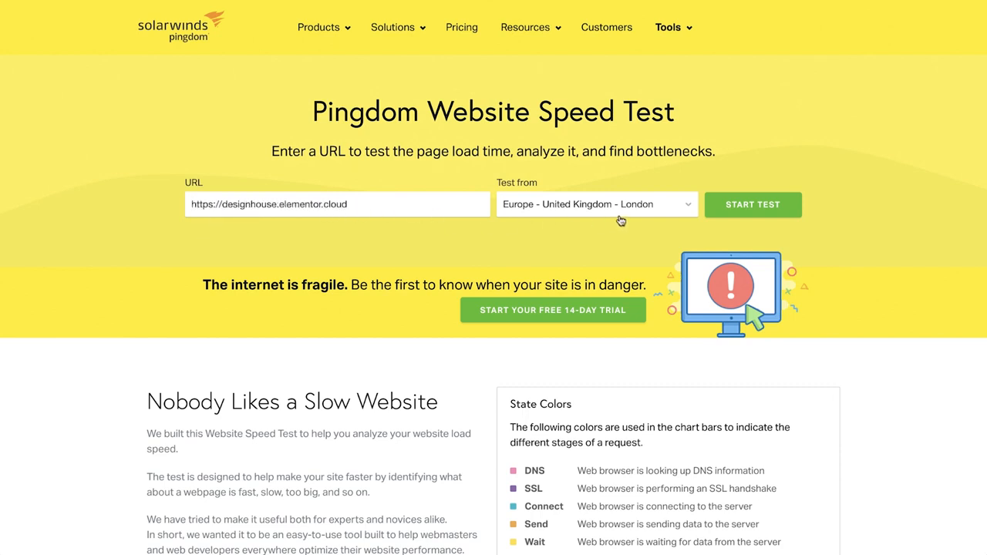
pyautogui.click(756, 209)
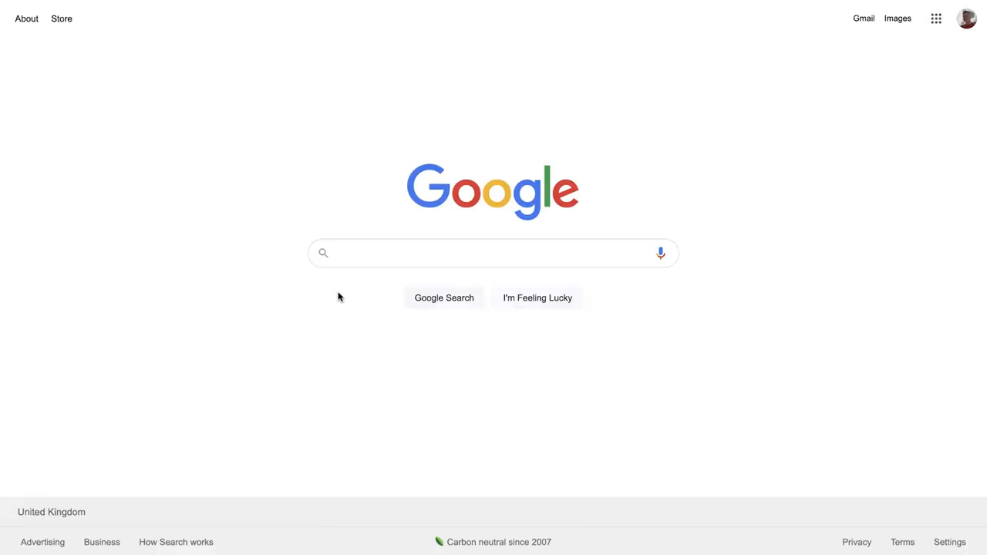
# - Find the official WP Rocket site by searching Google for "wp rocket", and download the plugin from the signed-in account
pyautogui.click(366, 259)
pyautogui.write('wp rocket')
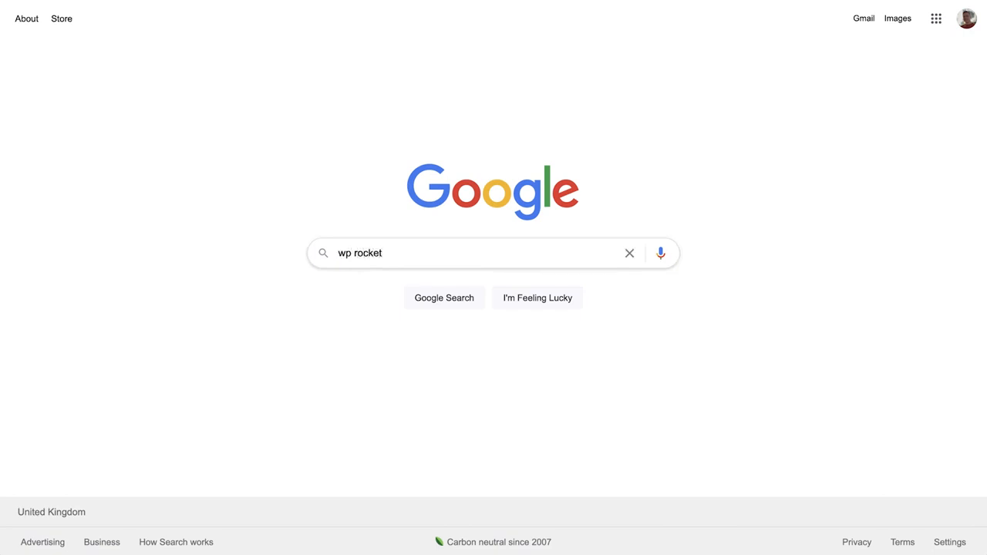
pyautogui.press('Return')
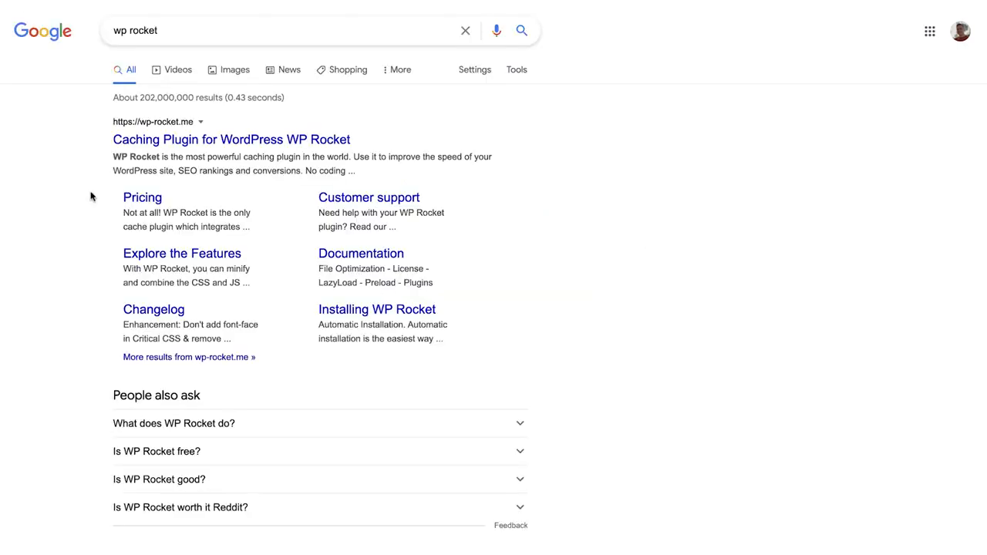
pyautogui.click(153, 144)
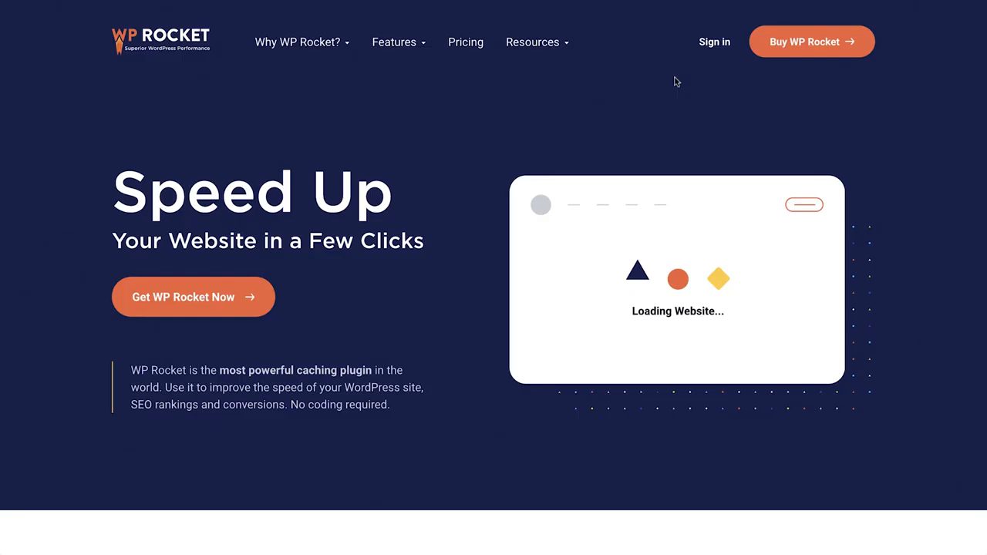
pyautogui.click(713, 45)
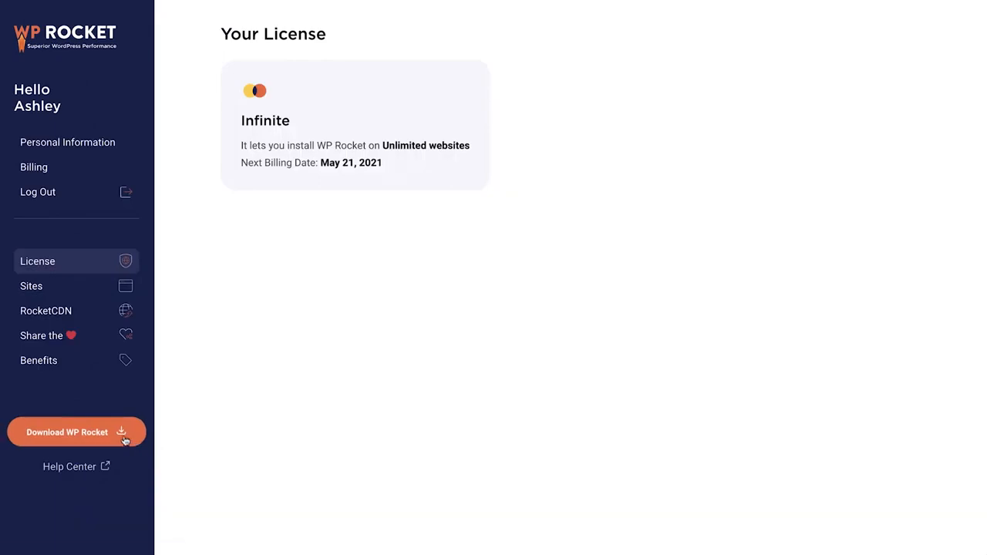
pyautogui.click(123, 438)
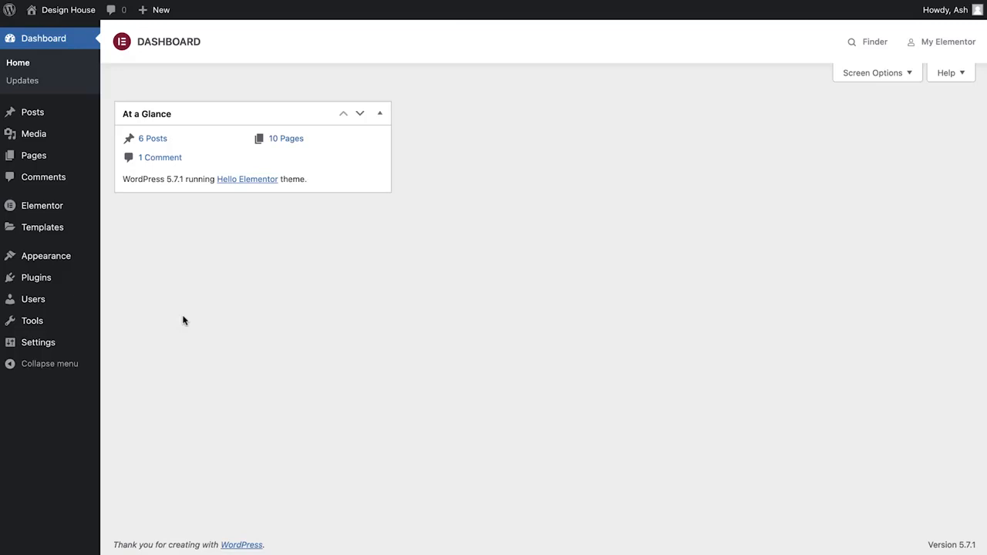
# - Add wp-rocket_3.8.8.zip to the WordPress site as an uploaded plugin, install it and activate it
pyautogui.moveTo(83, 284)
pyautogui.click(132, 300)
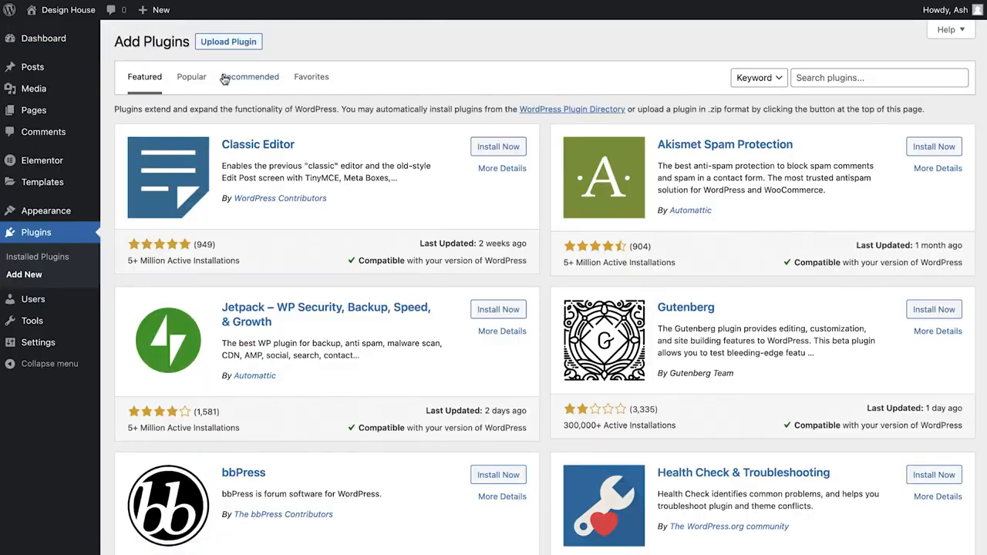
pyautogui.click(228, 42)
pyautogui.click(449, 157)
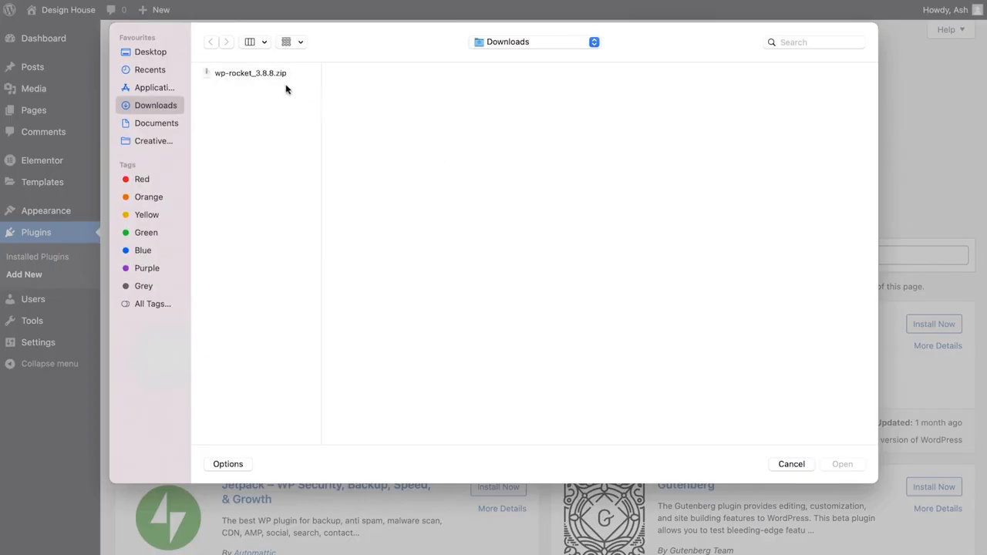
pyautogui.doubleClick(263, 75)
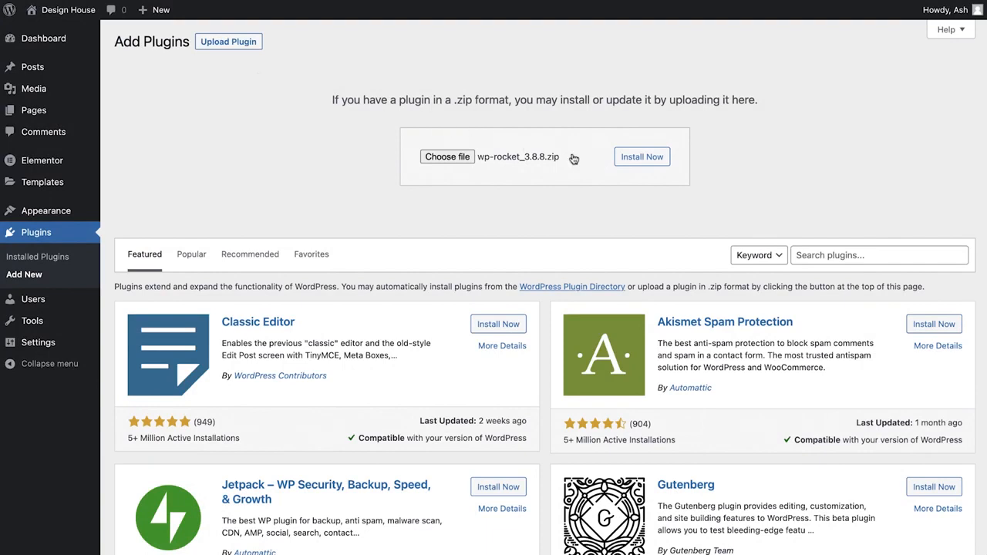
pyautogui.click(638, 157)
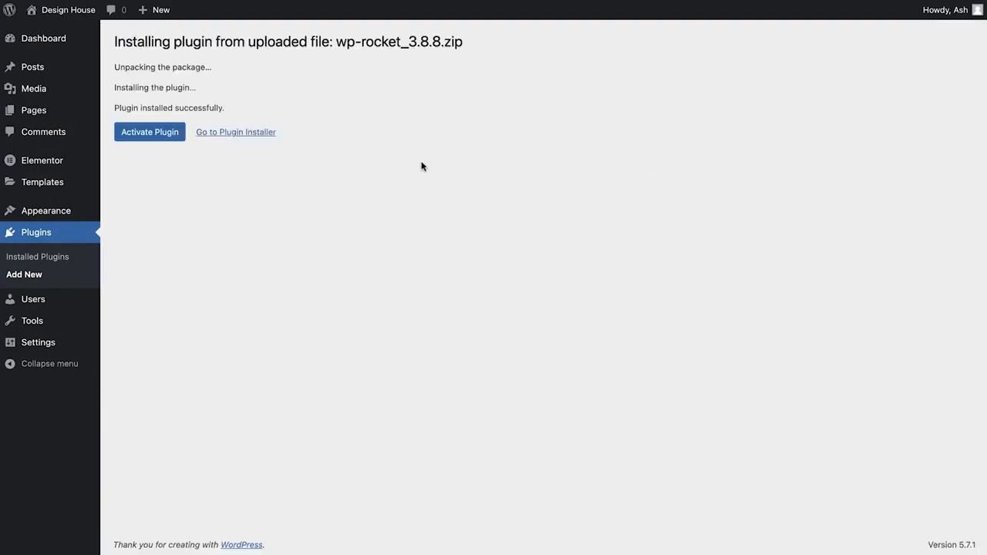
pyautogui.click(150, 136)
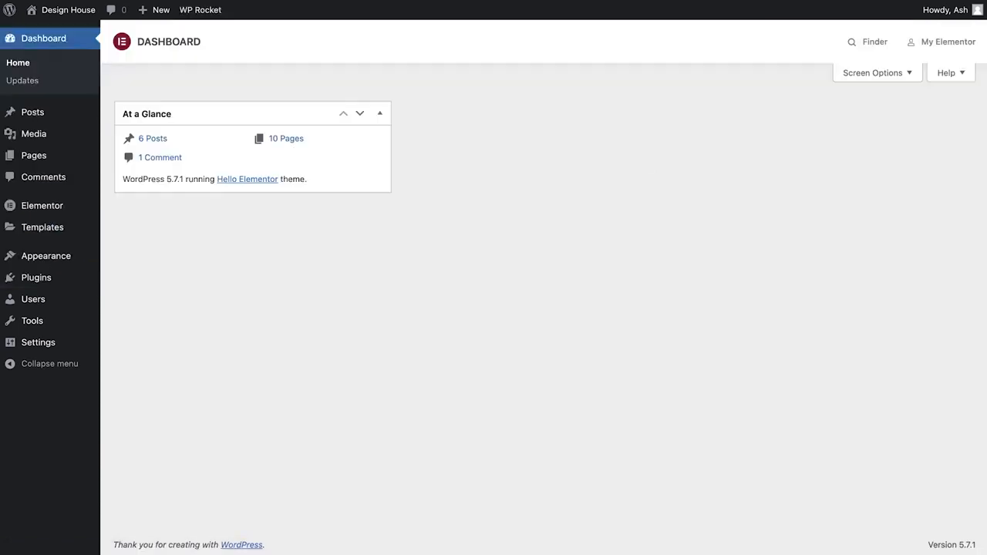
# - Open the WP Rocket settings page in the WordPress admin
pyautogui.moveTo(218, 17)
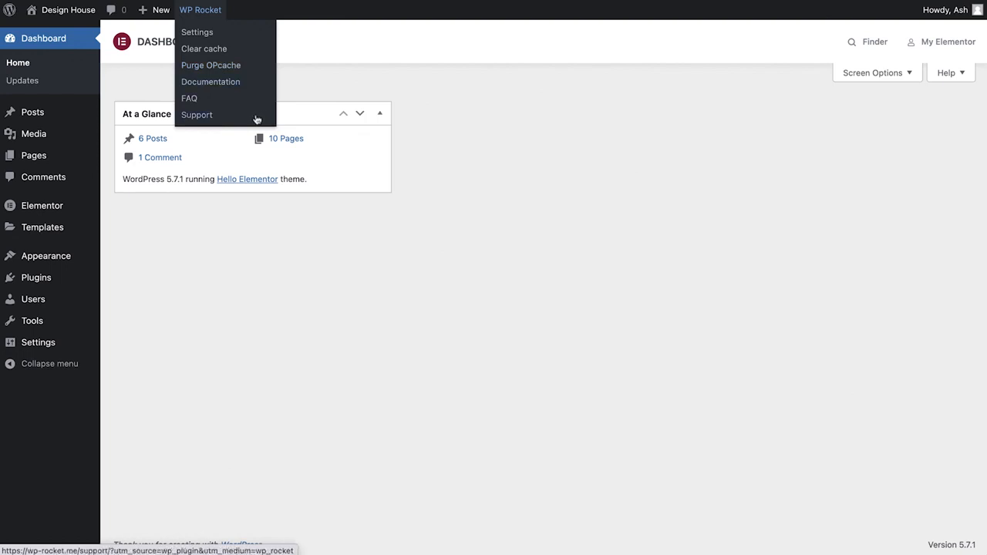
pyautogui.moveTo(83, 342)
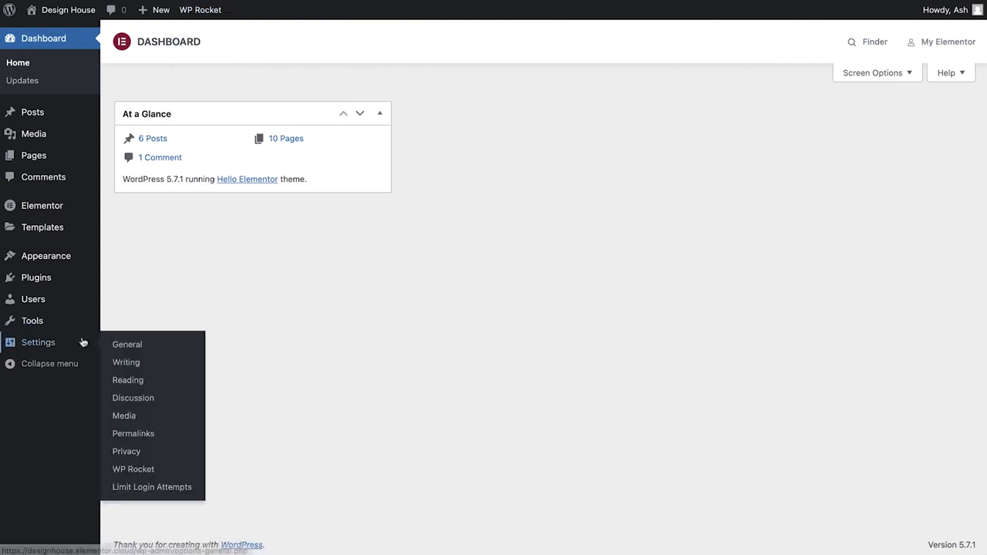
pyautogui.click(136, 470)
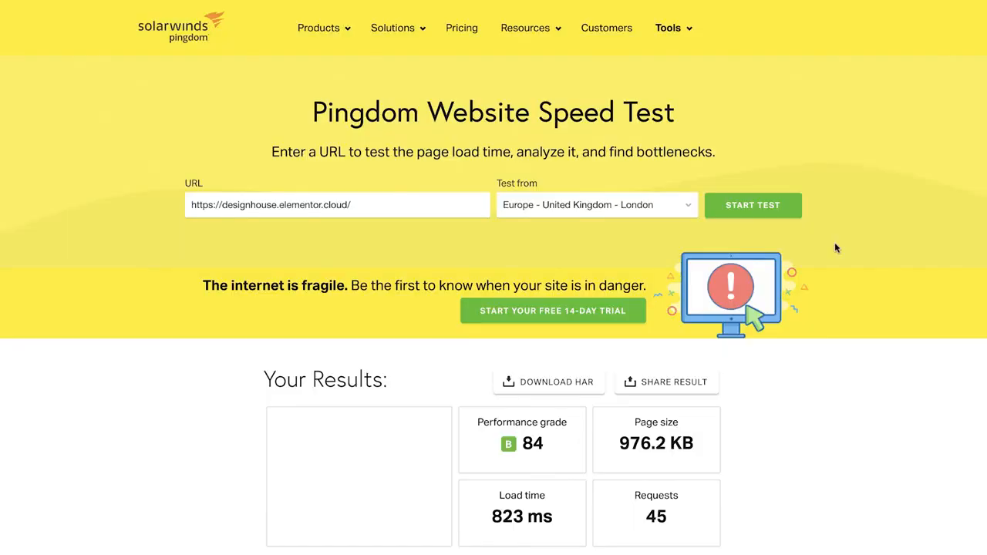
pyautogui.click(760, 213)
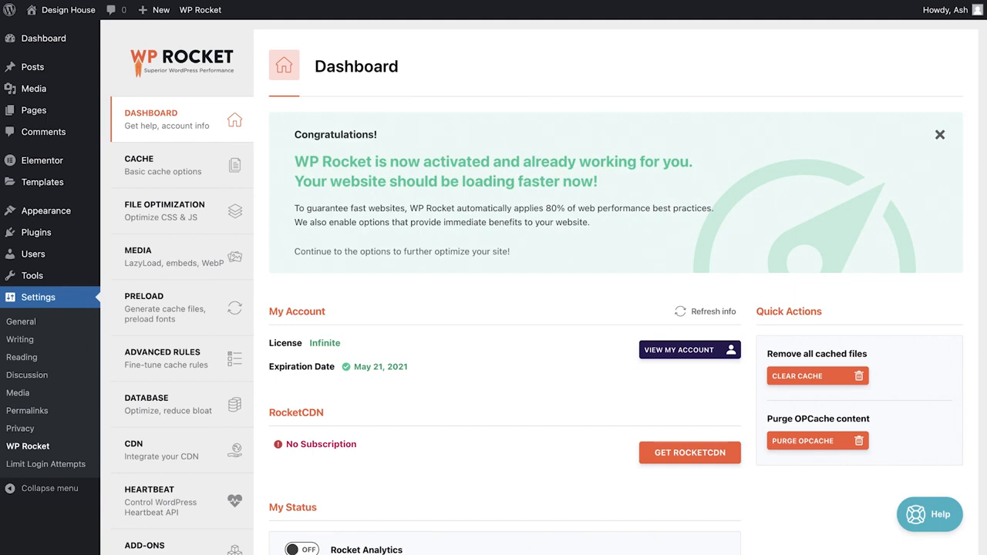
# - Review the Cache options in WP Rocket and save them as they are
pyautogui.click(194, 171)
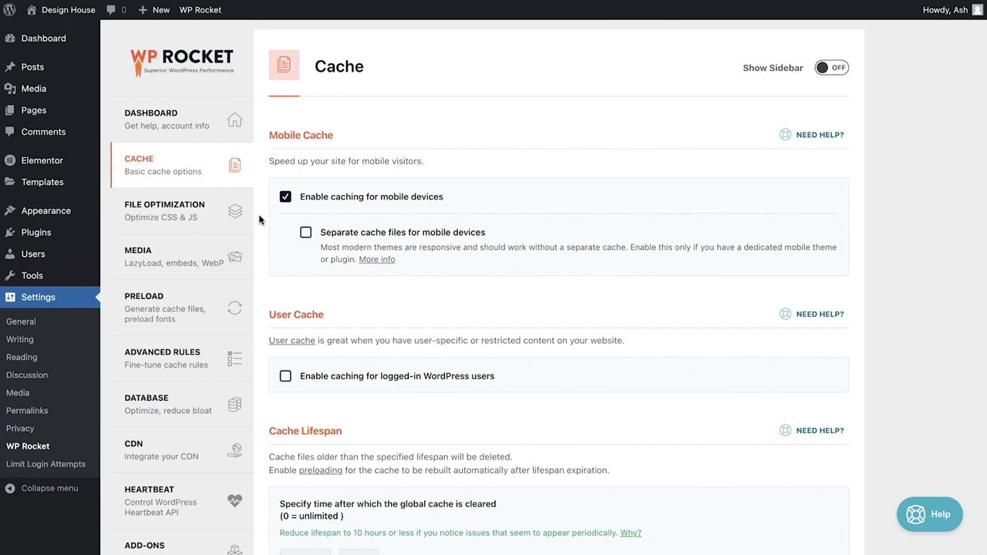
pyautogui.scroll(-2, 259, 220)
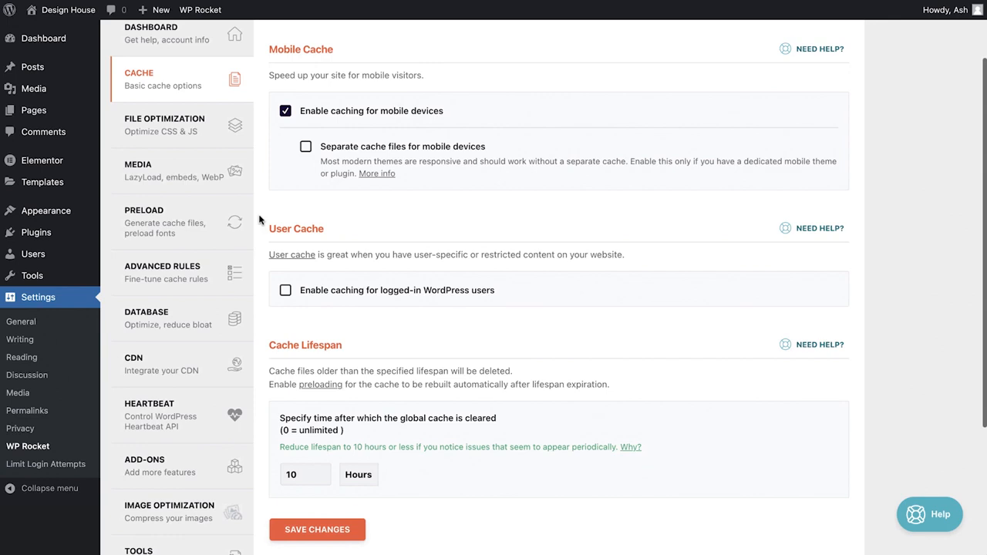
pyautogui.scroll(-5, 259, 220)
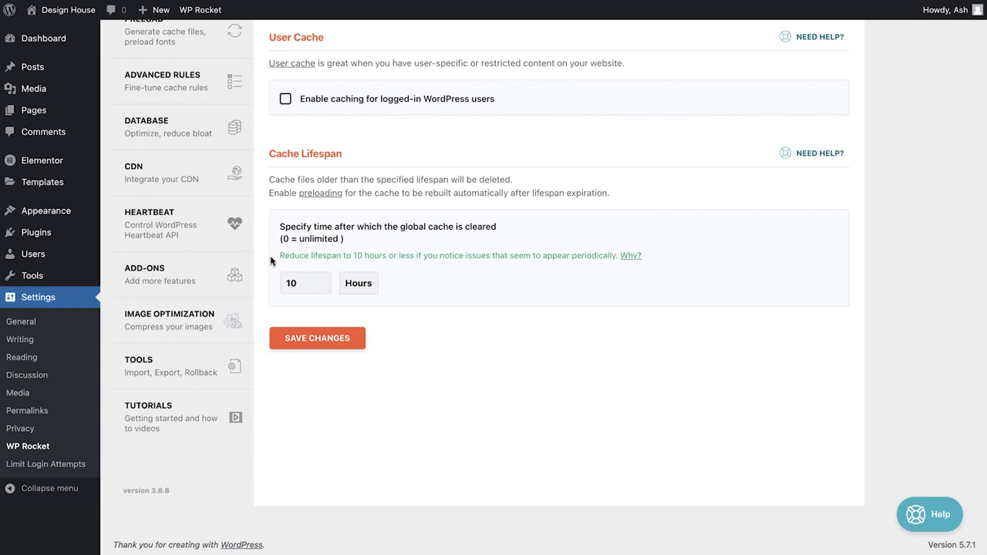
pyautogui.click(314, 337)
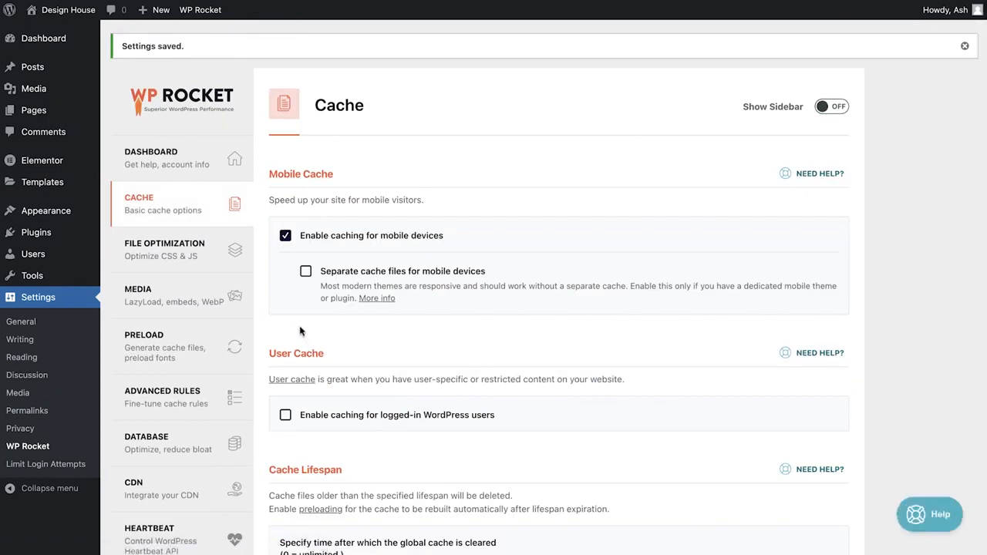
# - Activate CSS minification and CSS file combining in WP Rocket's File Optimization settings, accepting the activation for both
pyautogui.click(195, 256)
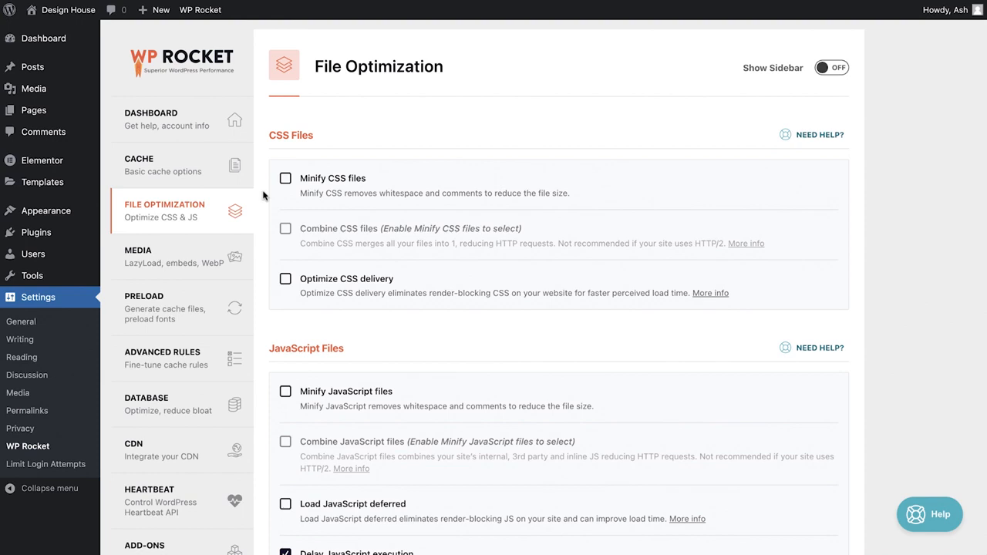
pyautogui.click(285, 180)
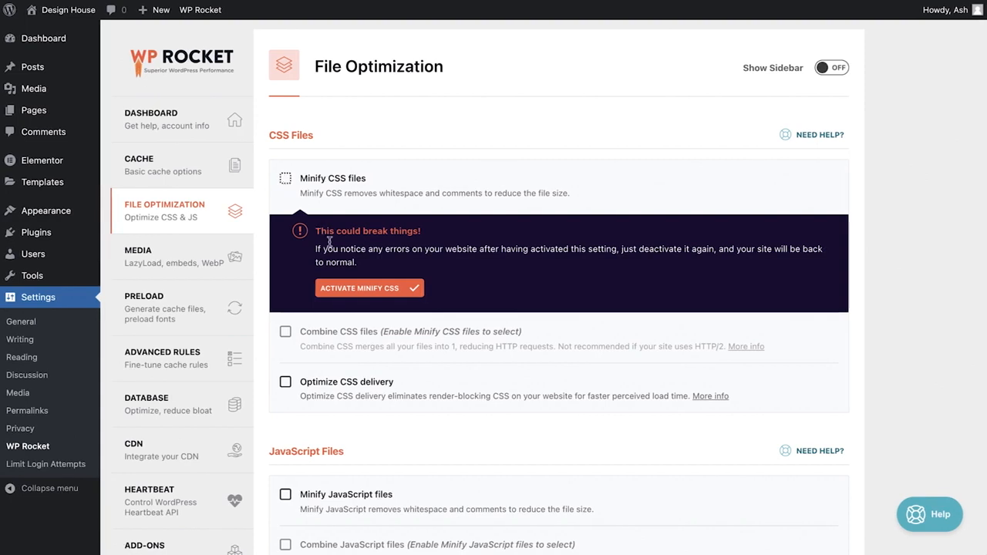
pyautogui.click(366, 289)
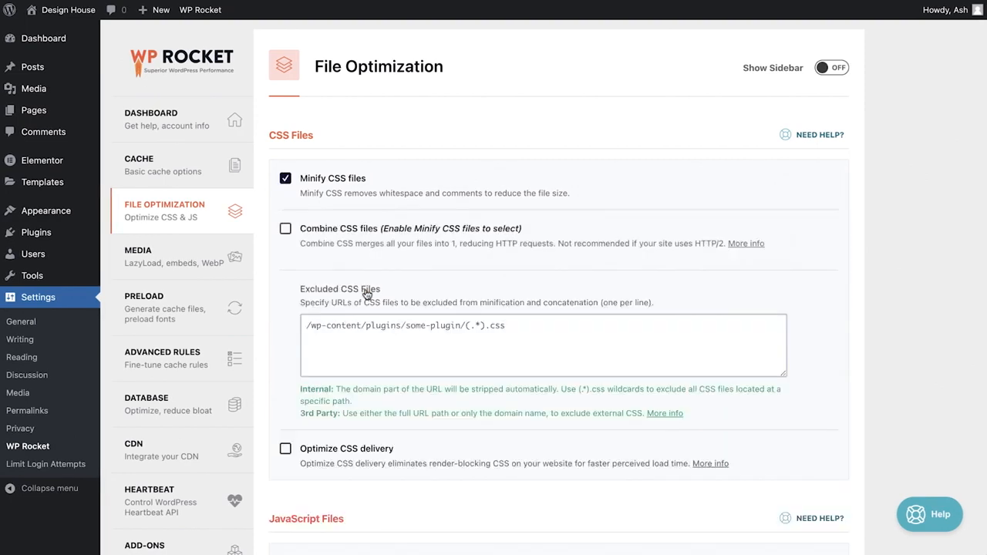
pyautogui.click(285, 231)
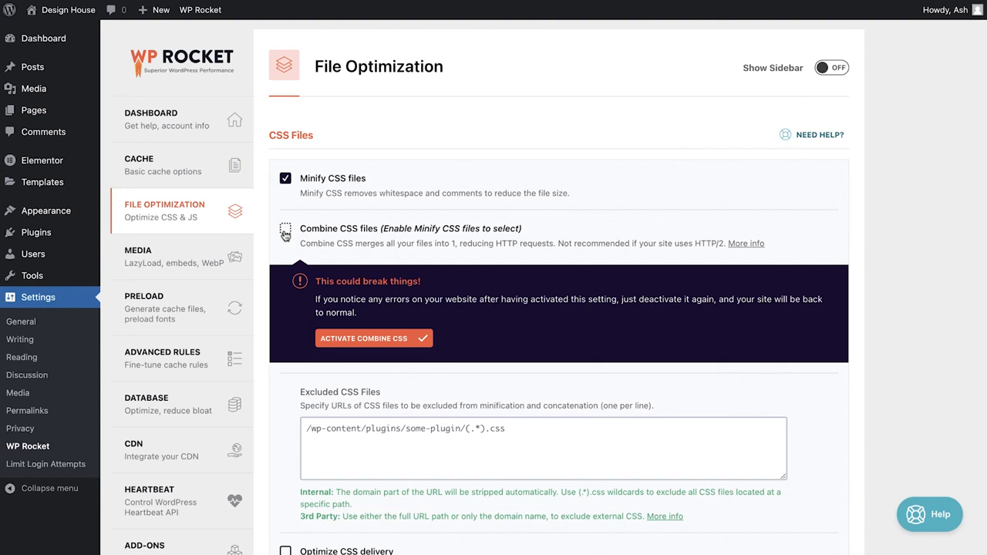
pyautogui.click(373, 339)
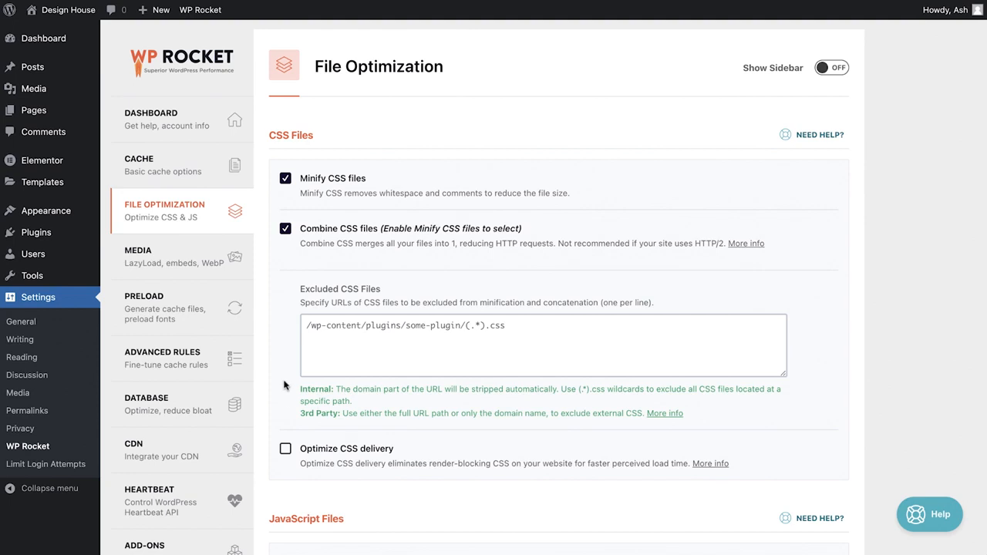
# - Enable Optimize CSS delivery in the CSS Files options and save the File Optimization settings
pyautogui.click(286, 450)
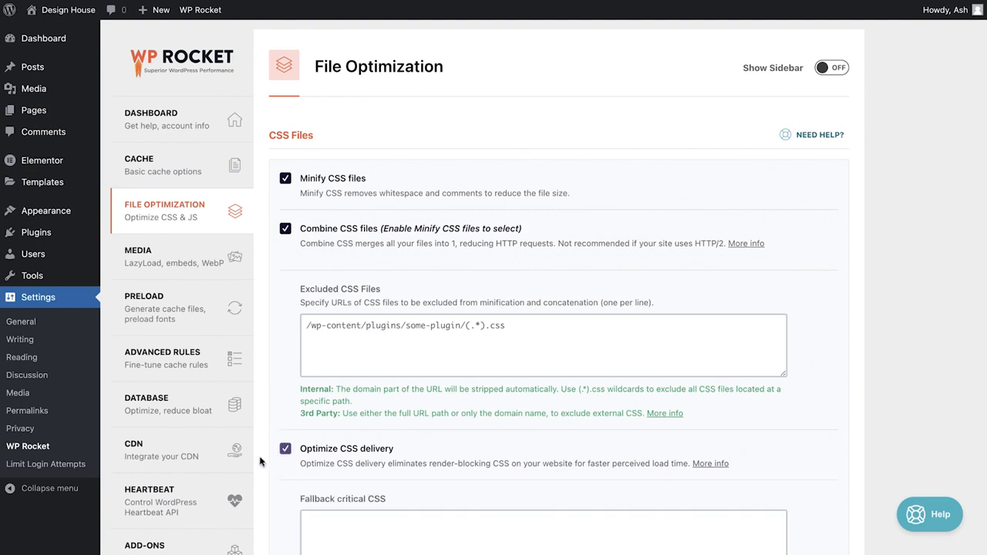
pyautogui.scroll(-6, 260, 461)
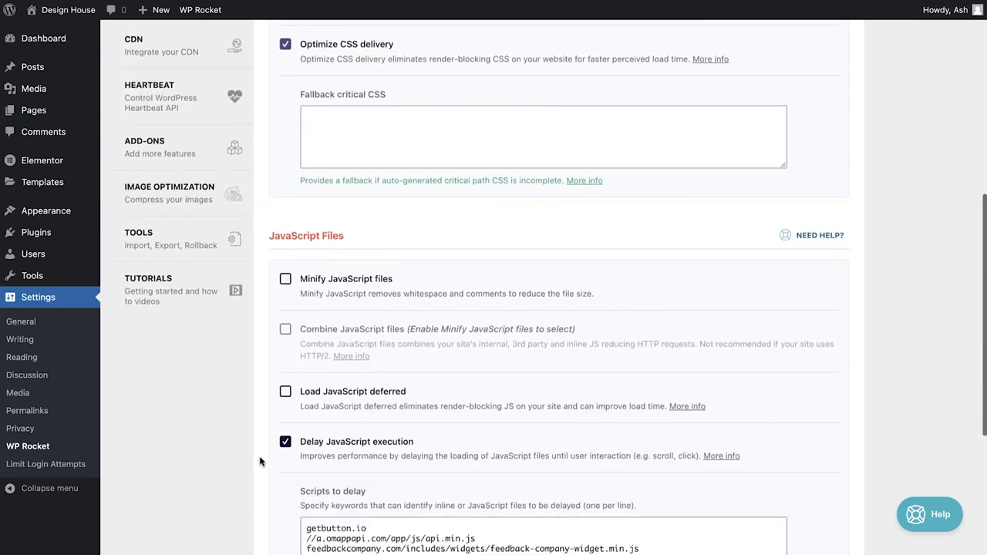
pyautogui.scroll(-3, 260, 461)
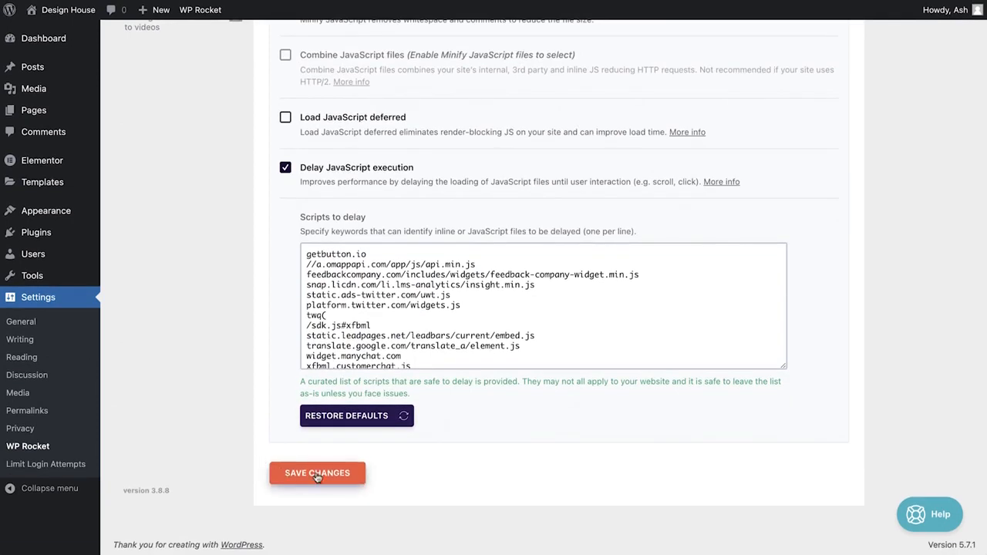
pyautogui.click(317, 475)
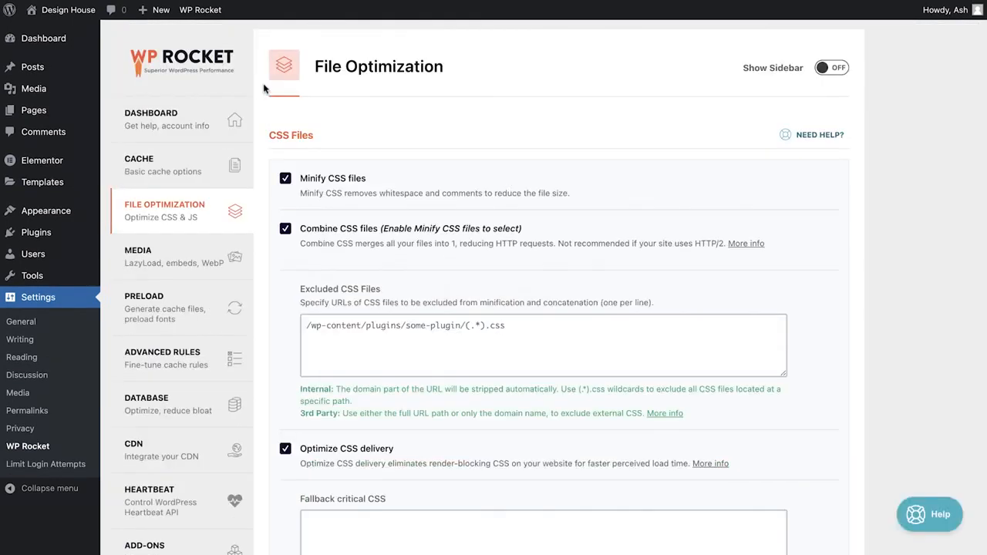
# - Clear the WP Rocket cache and check the live Design House homepage from its hero section down for display problems
pyautogui.moveTo(213, 17)
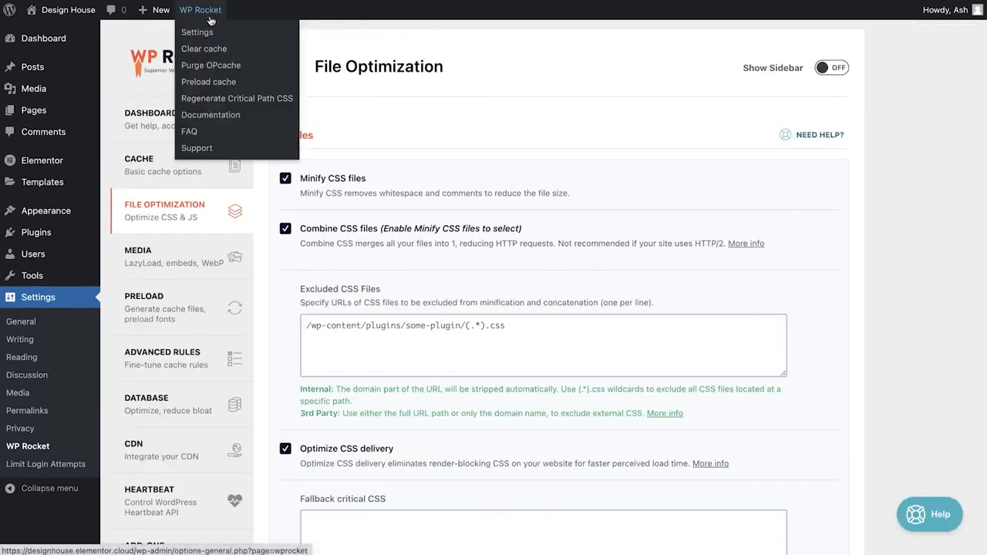
pyautogui.click(224, 51)
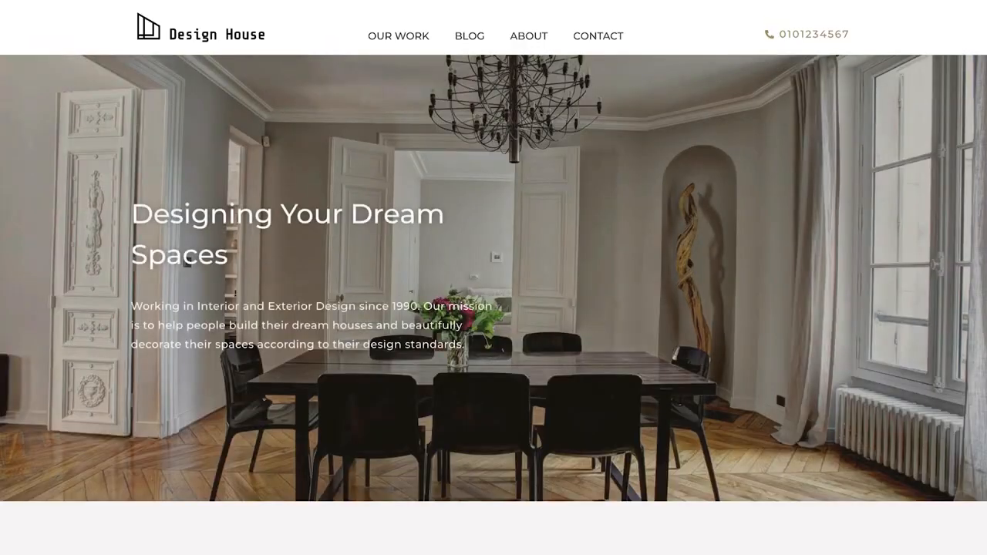
pyautogui.scroll(-3, 46, 65)
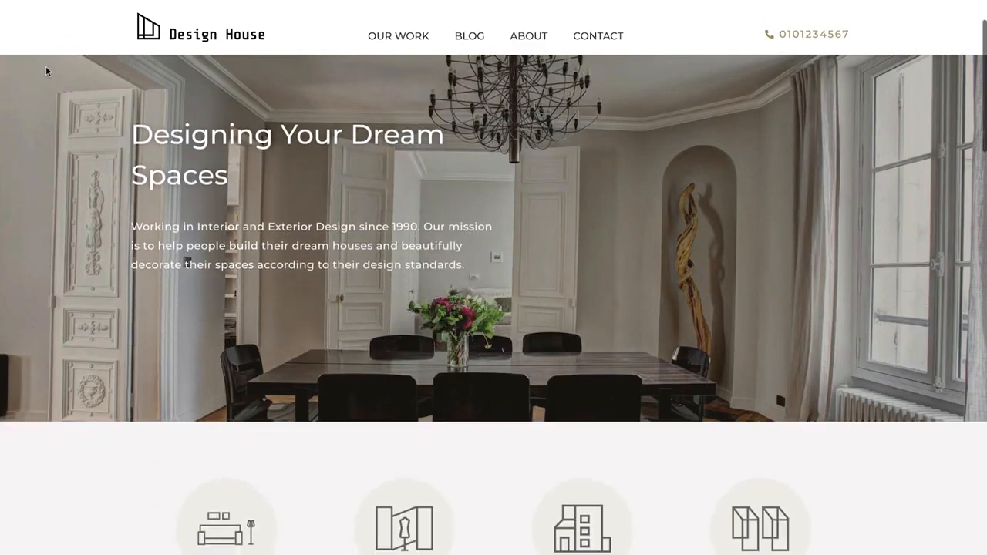
pyautogui.scroll(-8, 46, 71)
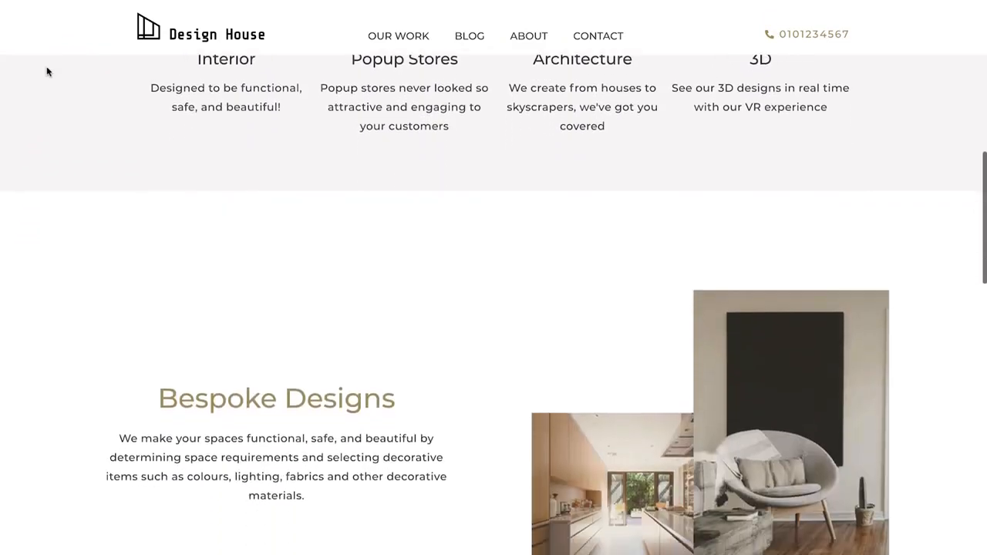
pyautogui.scroll(-8, 47, 72)
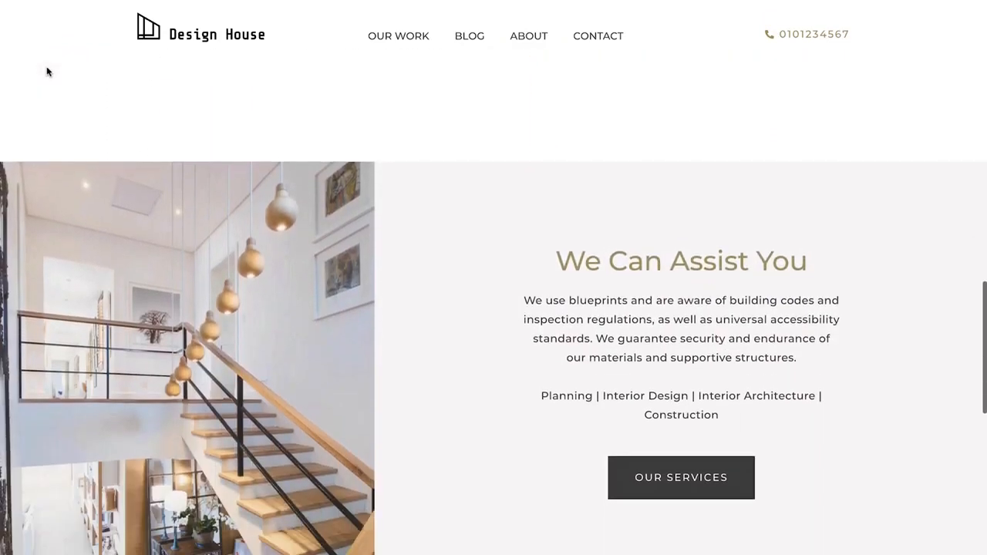
pyautogui.scroll(-6, 47, 72)
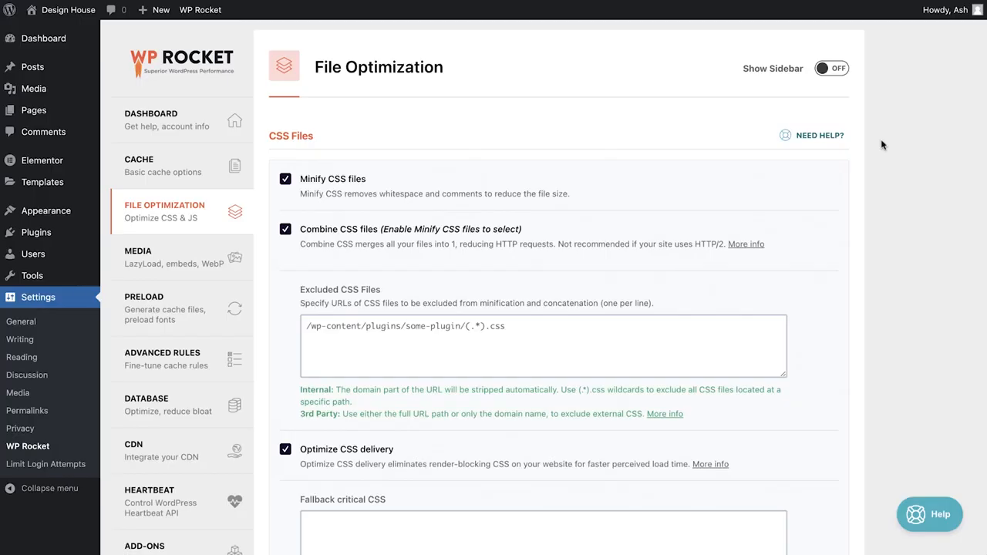
# - Activate JavaScript minification and JavaScript file combining in WP Rocket's File Optimization settings, accepting the activation for both
pyautogui.scroll(-5, 882, 145)
pyautogui.scroll(-3, 883, 145)
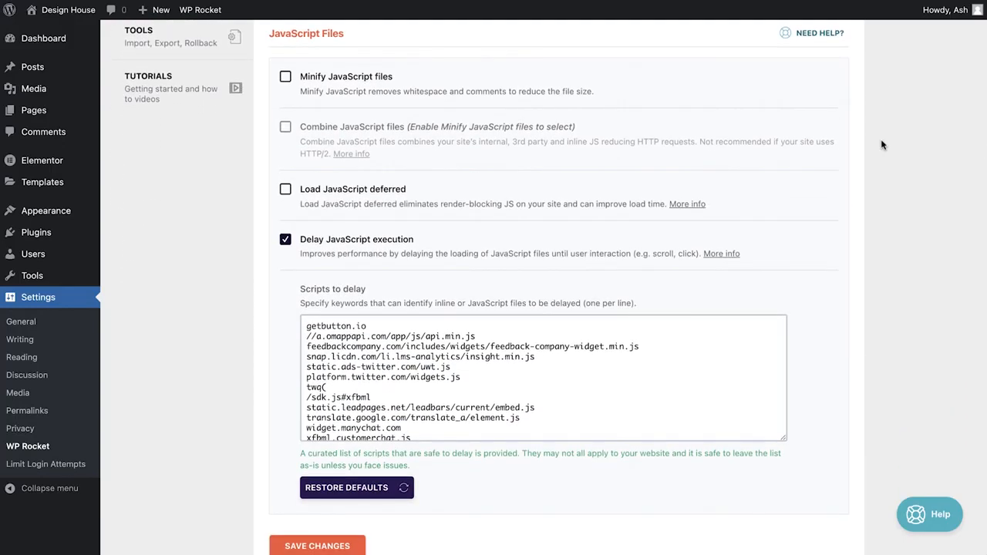
pyautogui.click(284, 78)
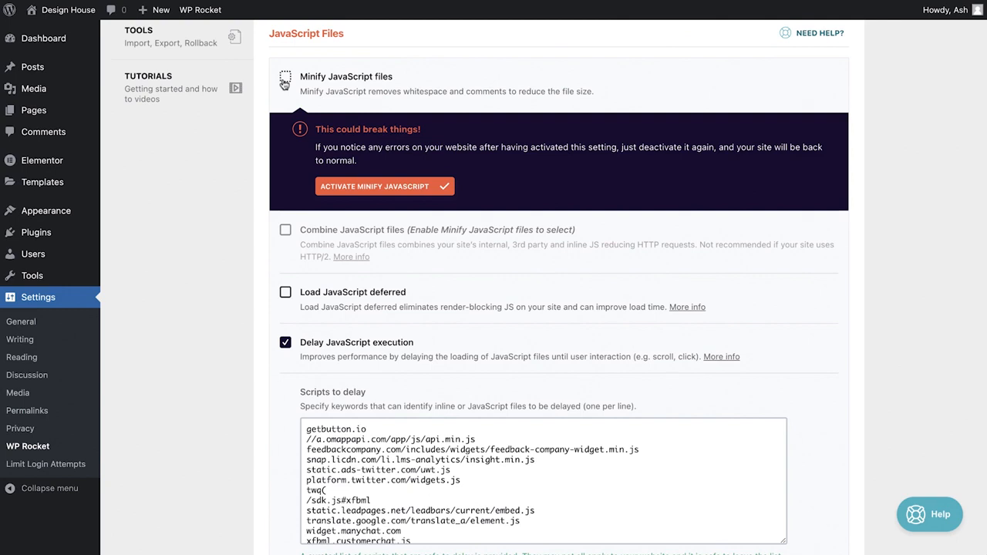
pyautogui.click(366, 188)
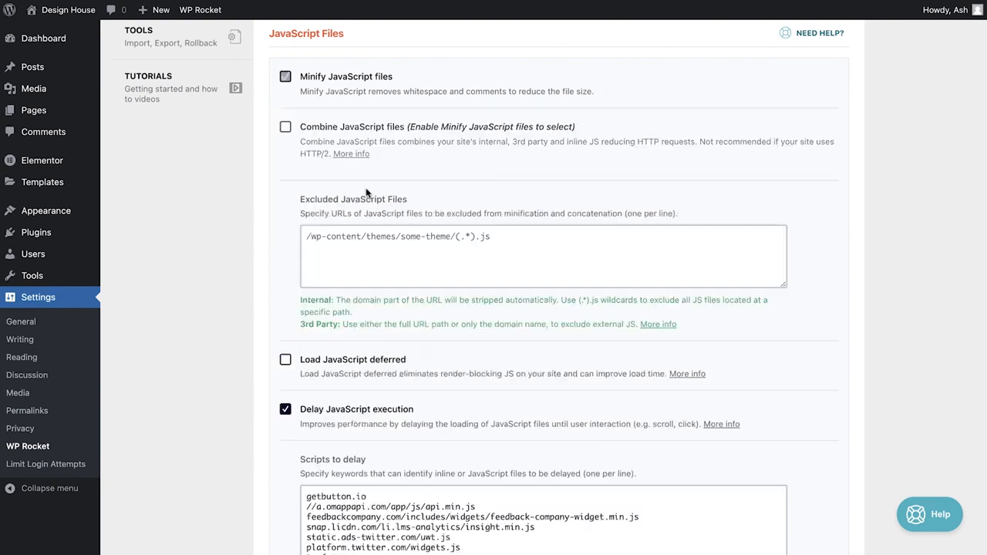
pyautogui.click(285, 128)
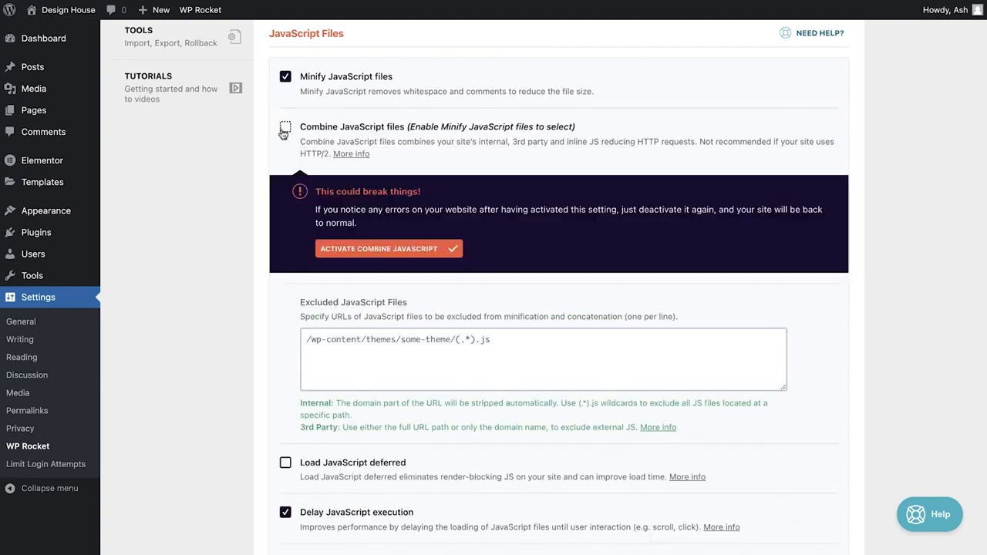
pyautogui.click(382, 248)
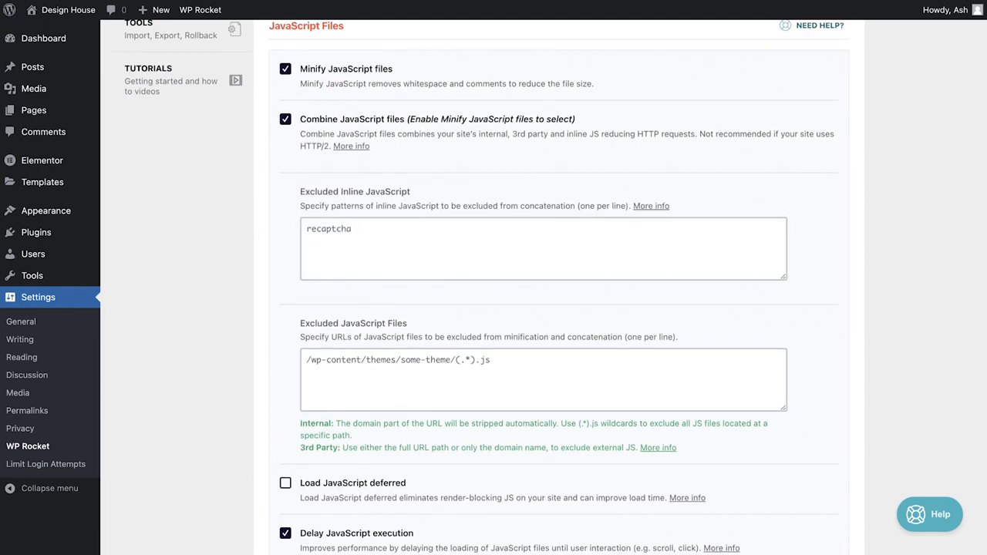
# - Enable Load JavaScript deferred in the JavaScript Files options and save the File Optimization settings
pyautogui.scroll(-5, 262, 205)
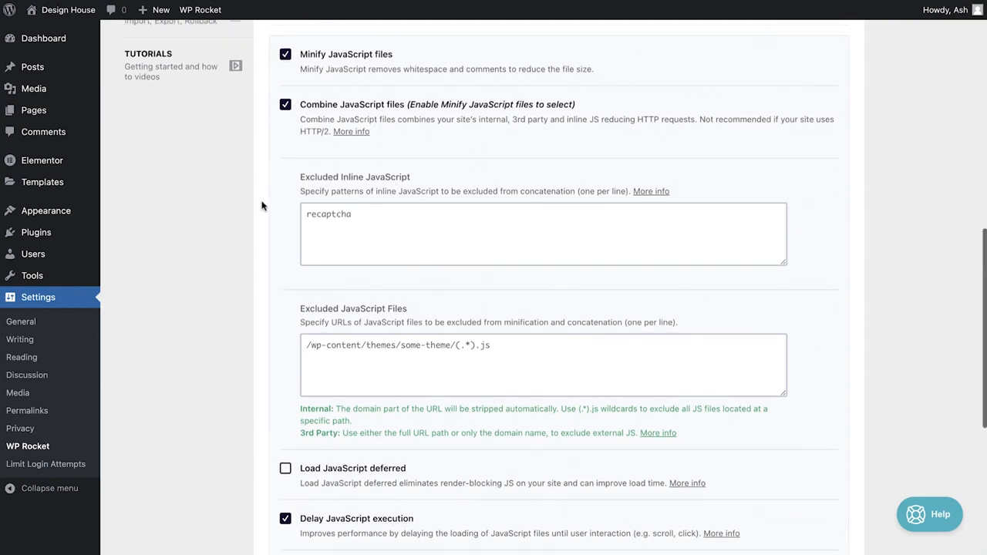
pyautogui.click(285, 217)
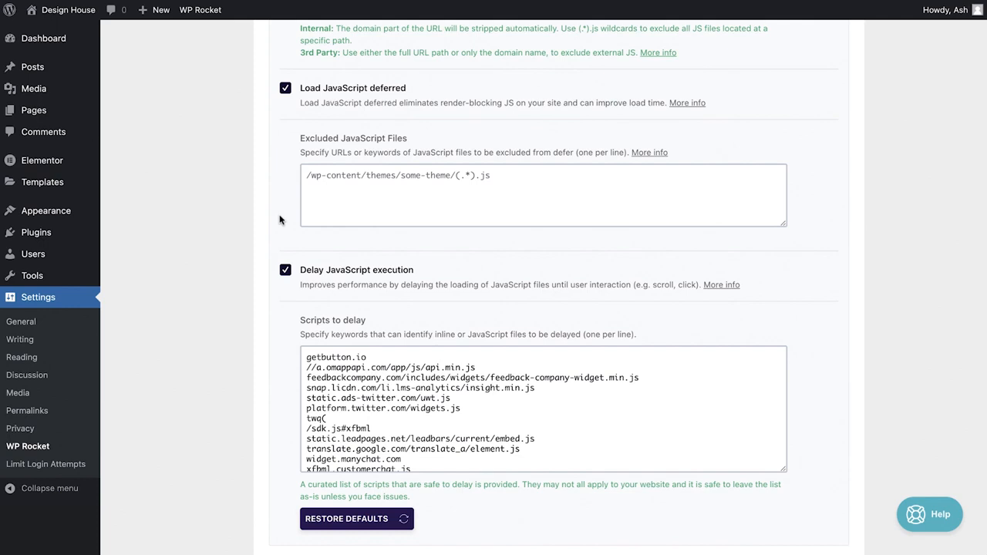
pyautogui.scroll(-3, 280, 220)
pyautogui.click(293, 474)
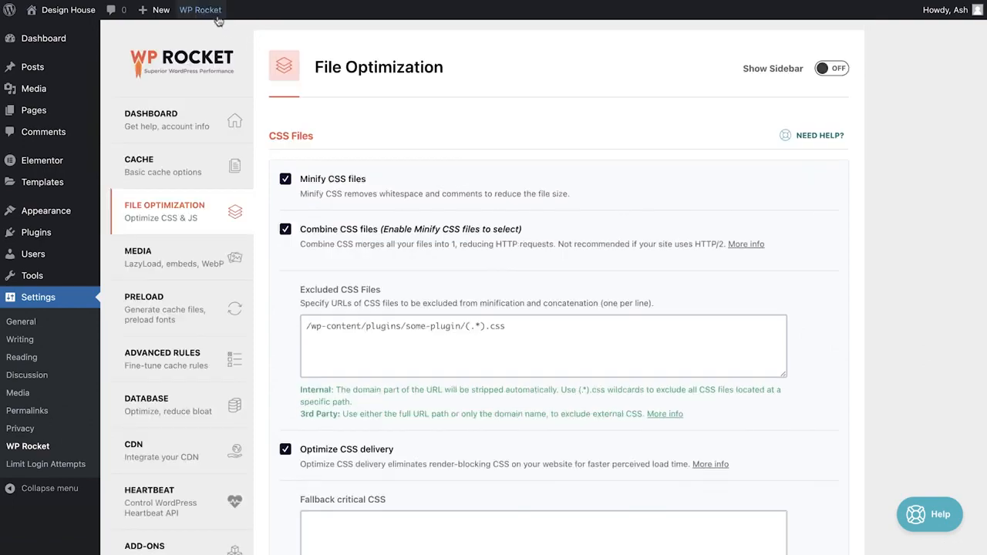
# - Clear the WP Rocket cache again and inspect the live homepage for anything broken by the JavaScript optimizations
pyautogui.moveTo(216, 15)
pyautogui.click(226, 49)
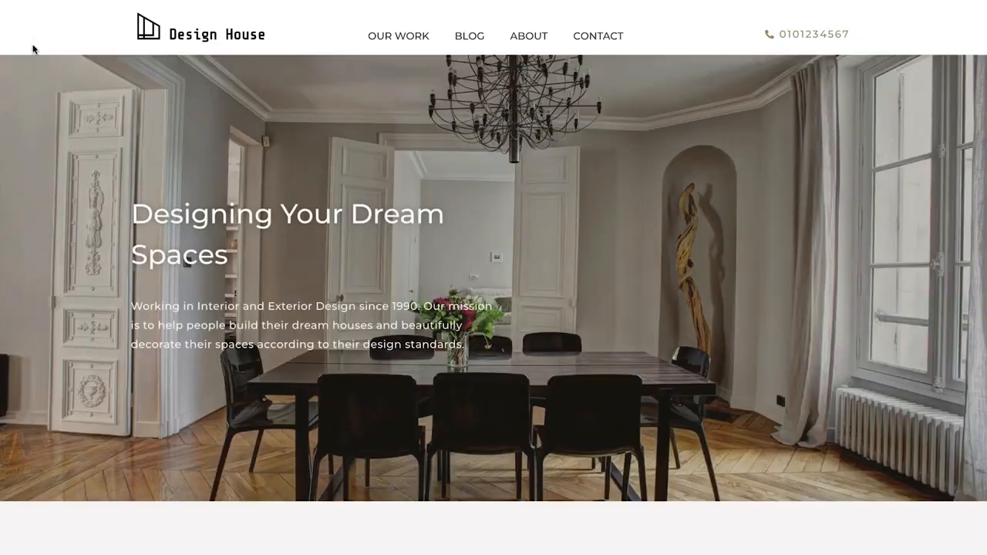
pyautogui.scroll(-8, 31, 46)
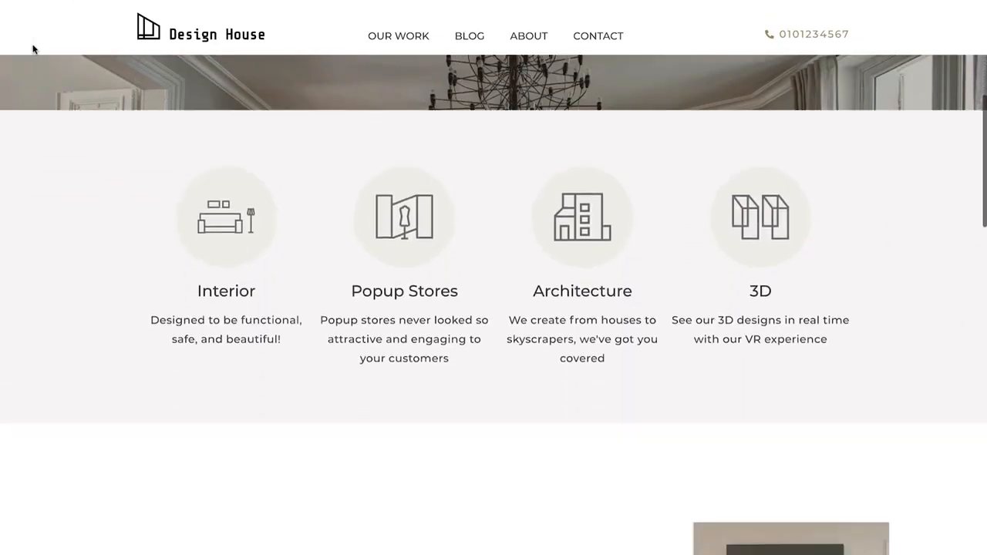
pyautogui.scroll(-14, 32, 49)
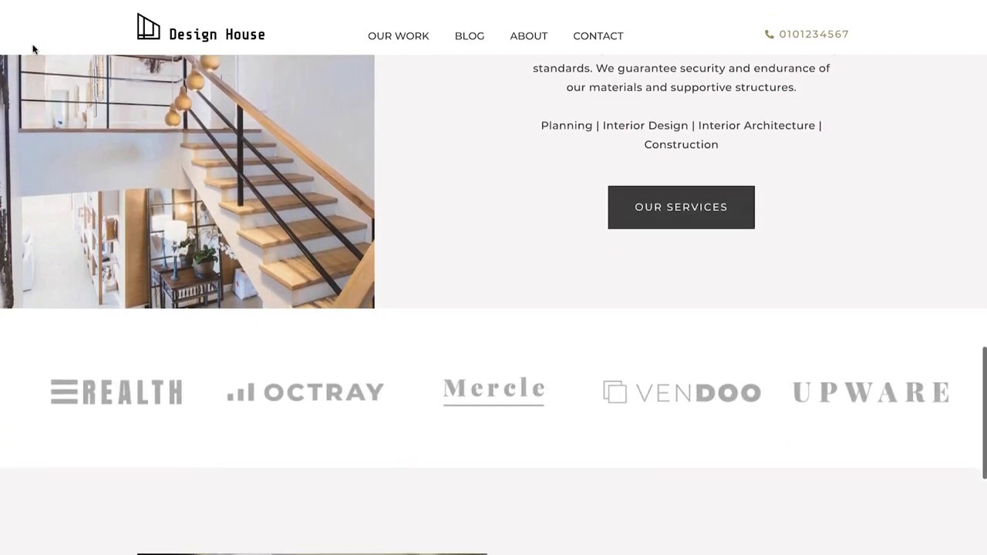
pyautogui.scroll(-1, 33, 49)
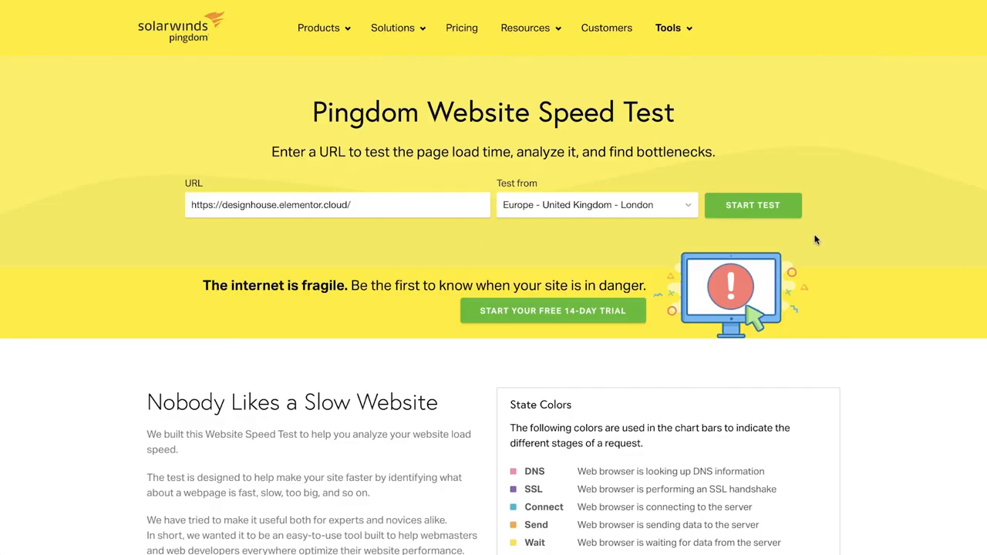
pyautogui.click(781, 217)
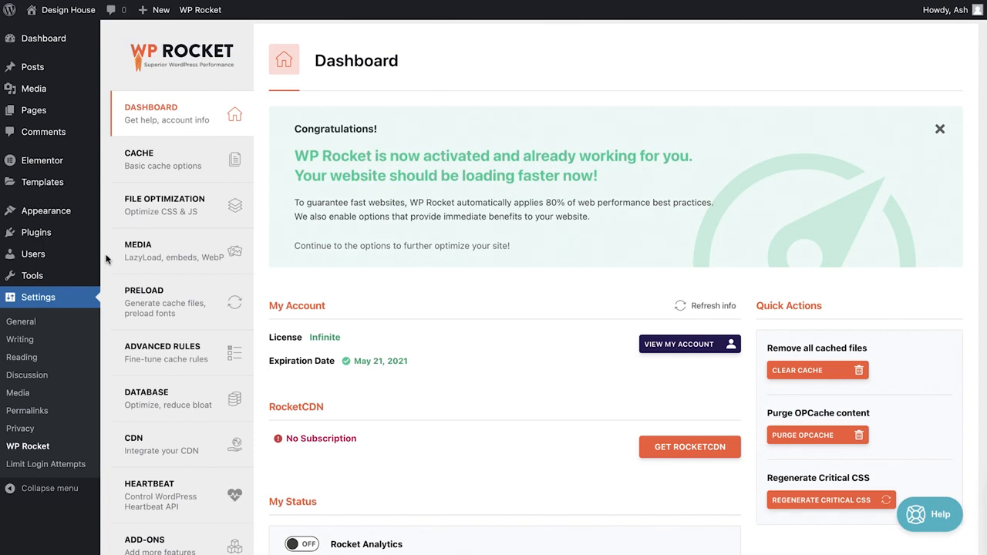
# - Look through WP Rocket's Media, Preload, Advanced Rules, Database and CDN settings without changing any options
pyautogui.click(173, 258)
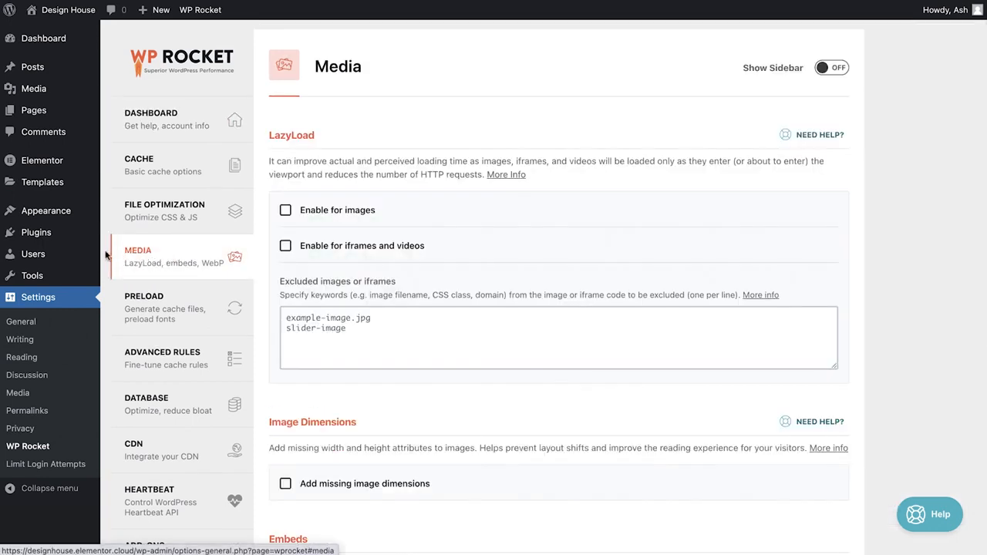
pyautogui.scroll(-5, 103, 255)
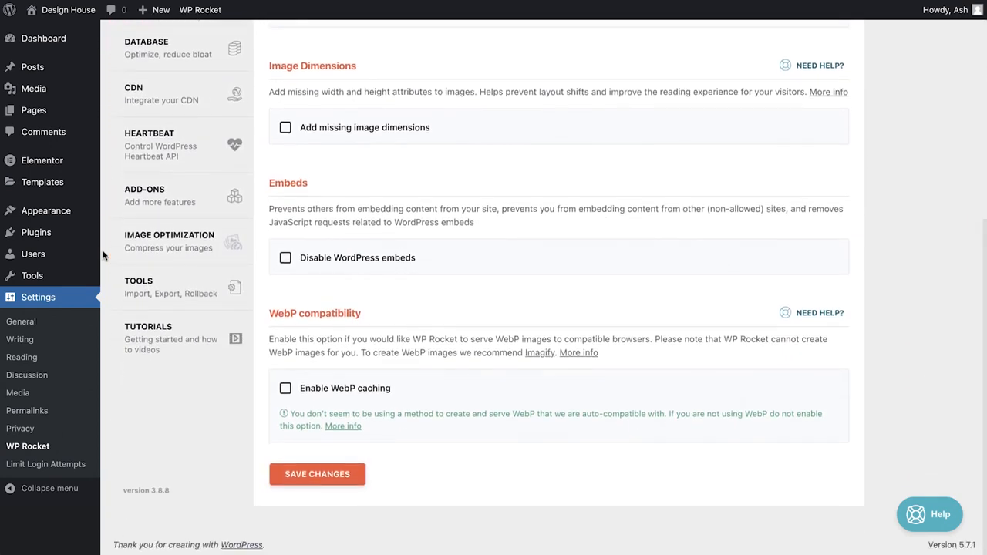
pyautogui.scroll(3, 102, 255)
pyautogui.scroll(3, 103, 256)
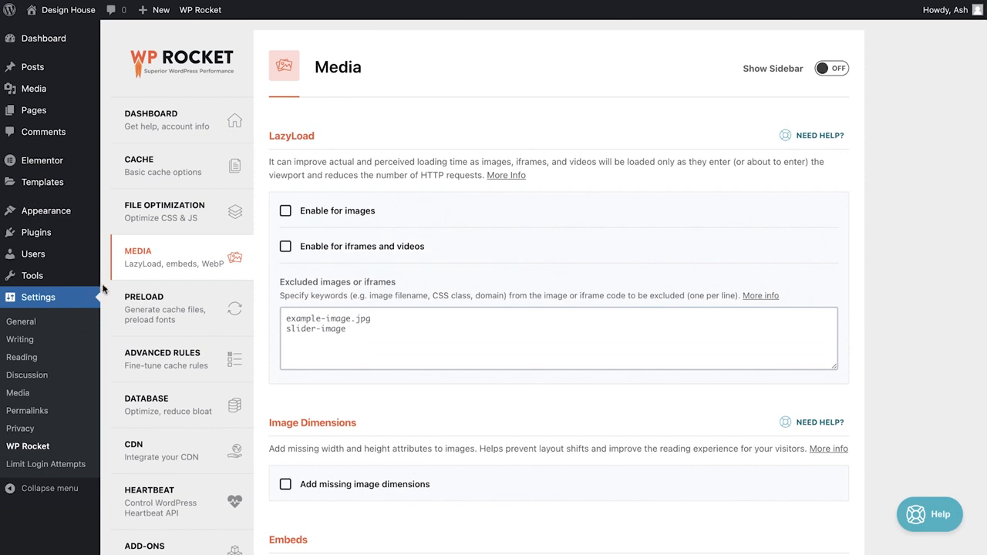
pyautogui.click(174, 318)
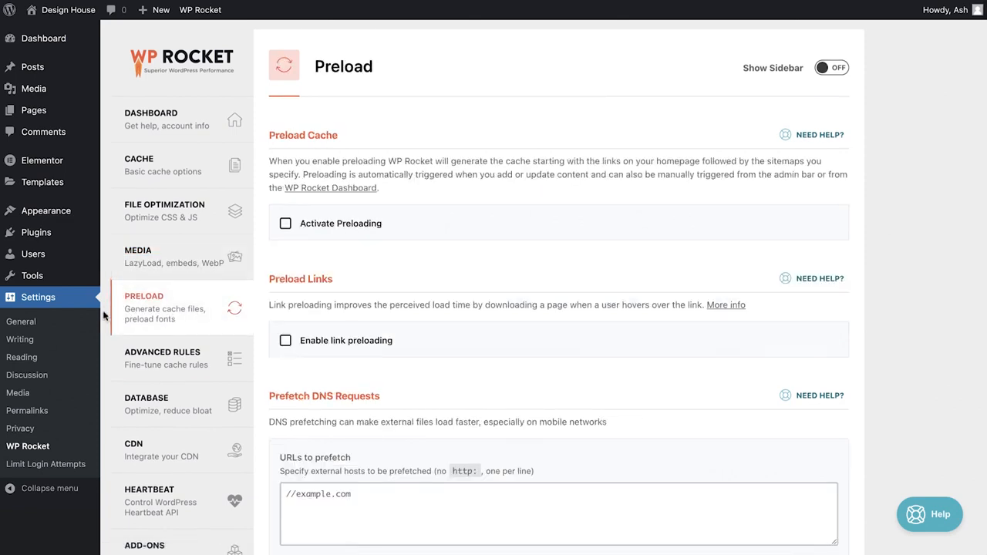
pyautogui.scroll(-5, 103, 315)
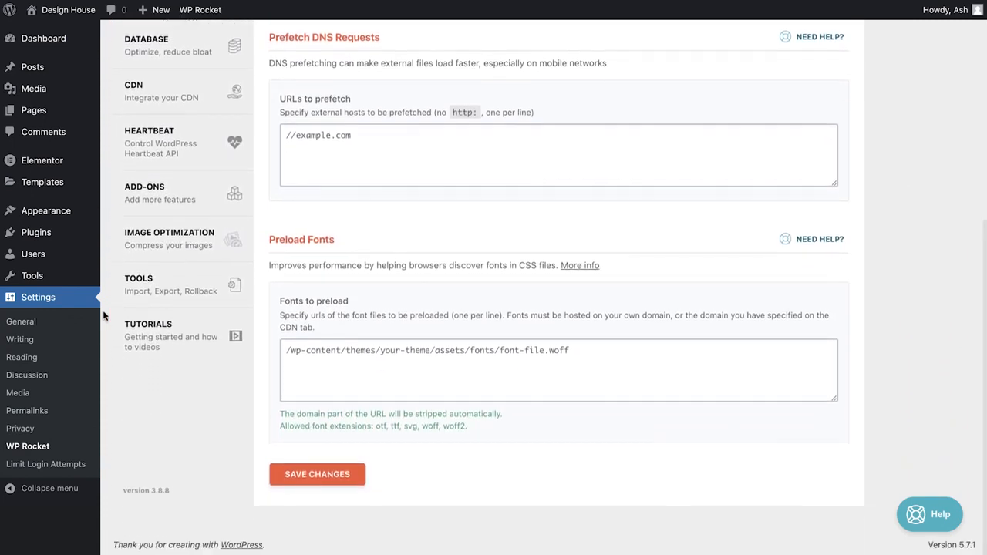
pyautogui.scroll(3, 104, 315)
pyautogui.scroll(5, 103, 315)
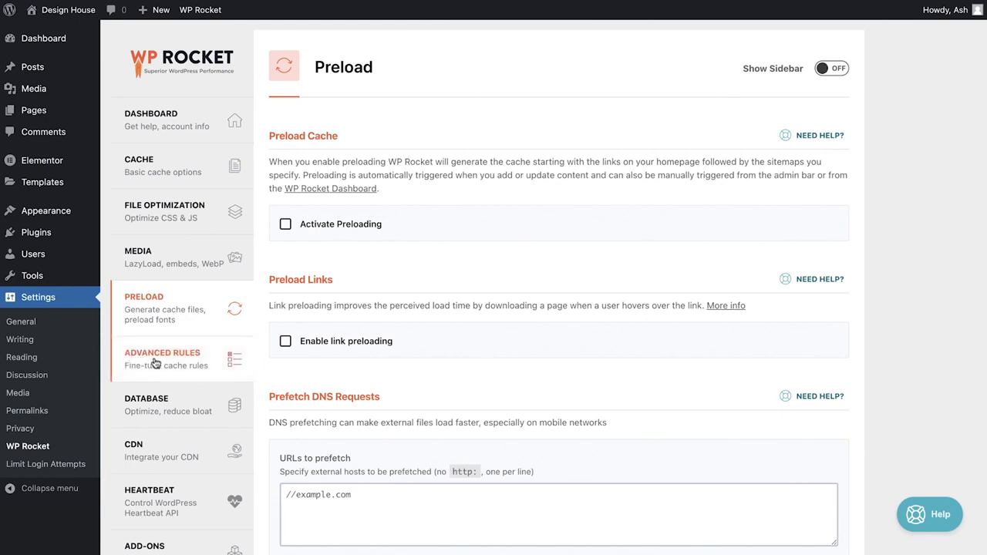
pyautogui.click(133, 360)
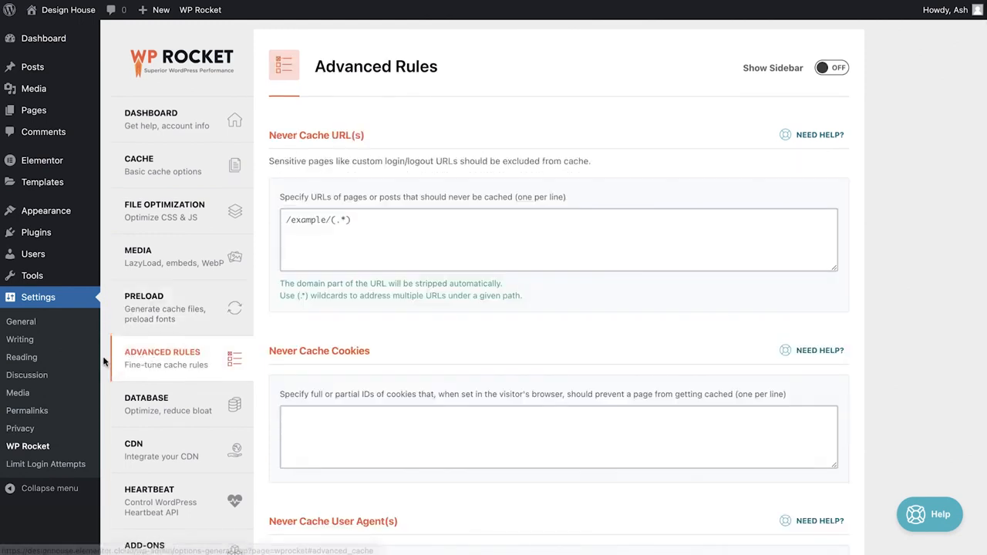
pyautogui.click(133, 410)
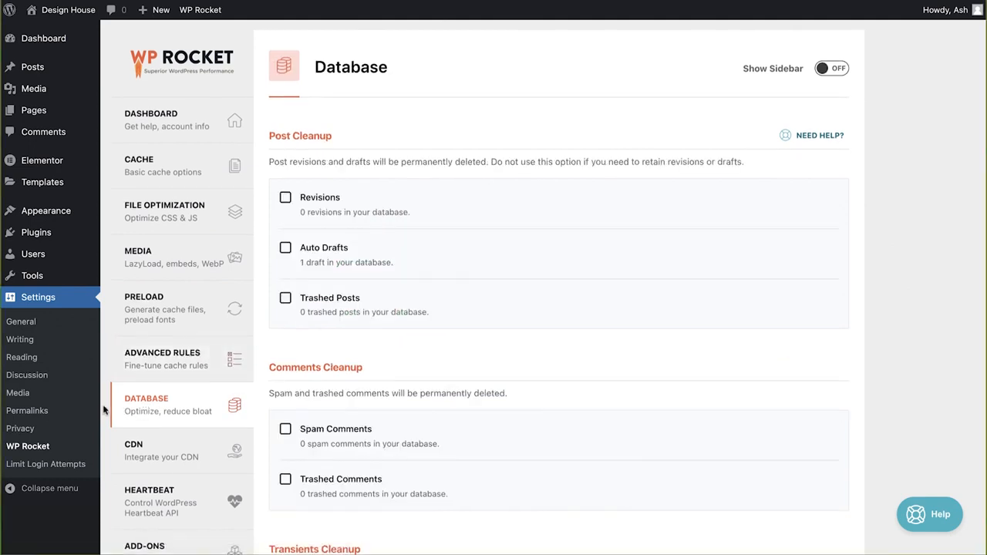
pyautogui.click(122, 454)
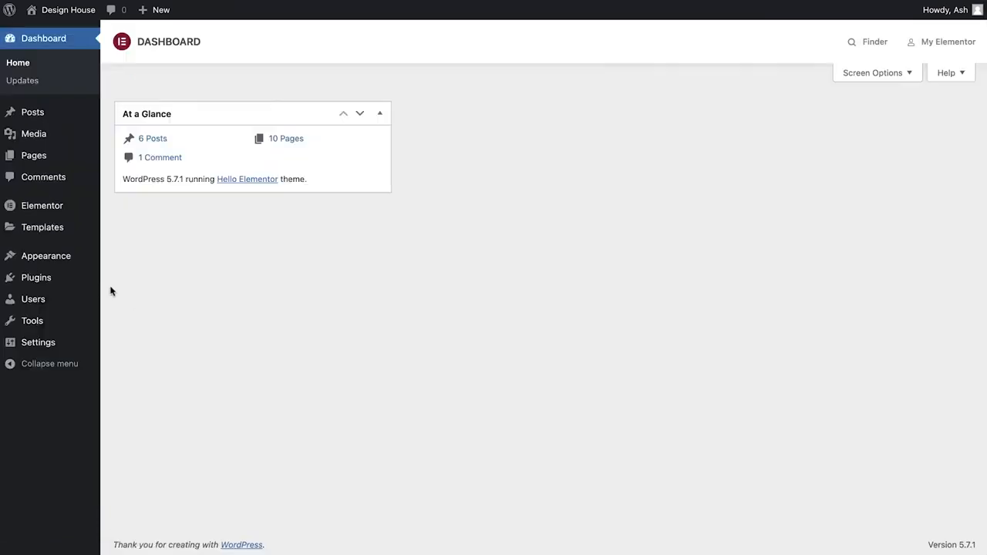
# - Search the WordPress plugin directory for "cache" to find a caching plugin to add
pyautogui.moveTo(88, 285)
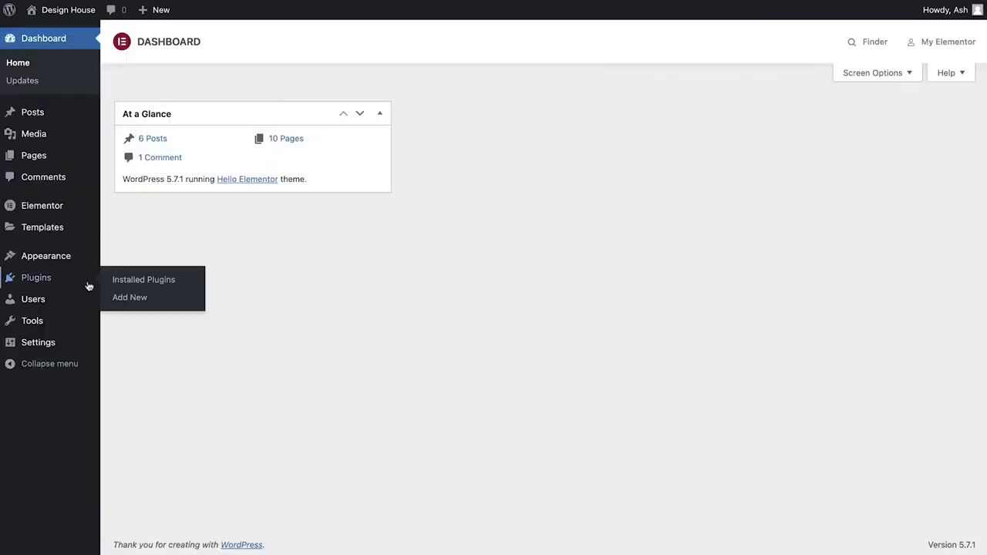
pyautogui.click(123, 301)
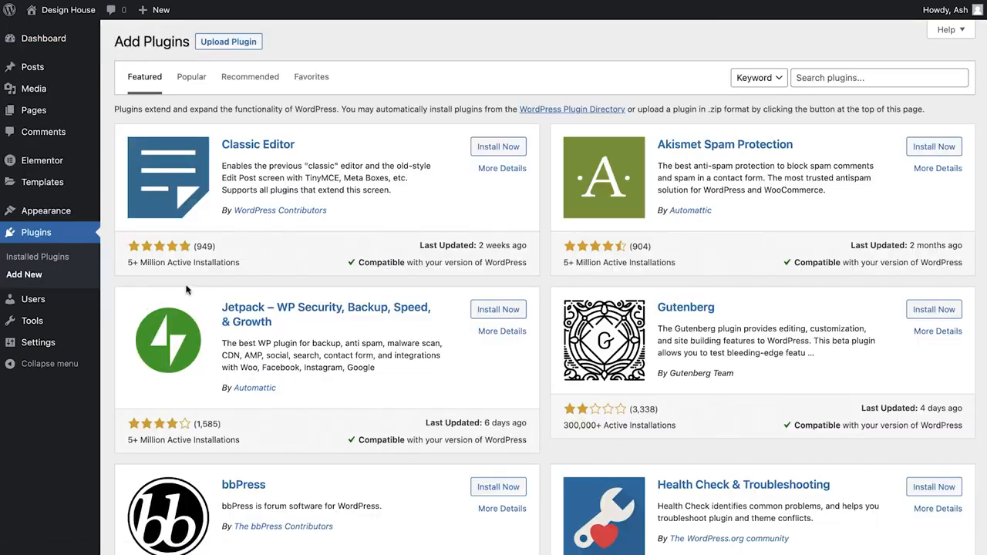
pyautogui.click(845, 80)
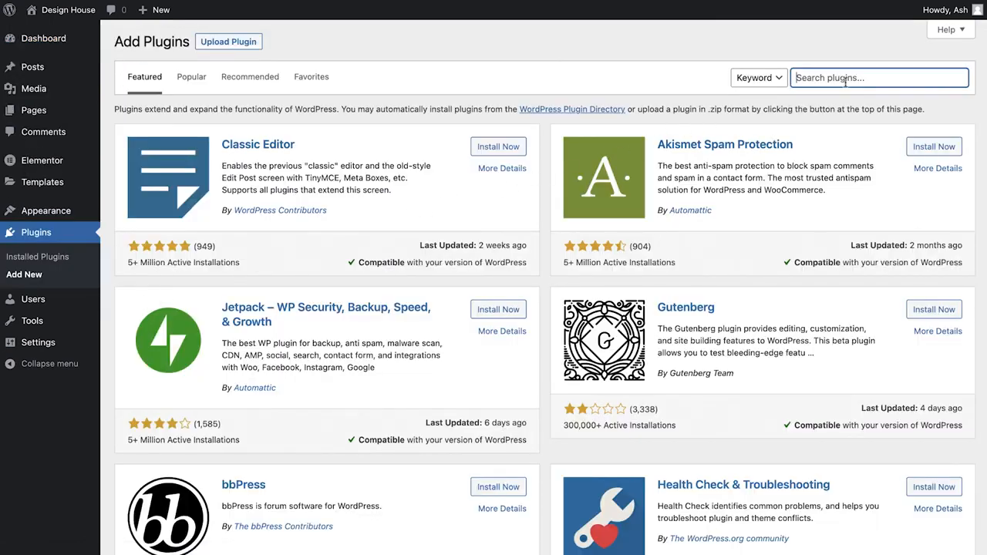
pyautogui.write('cache')
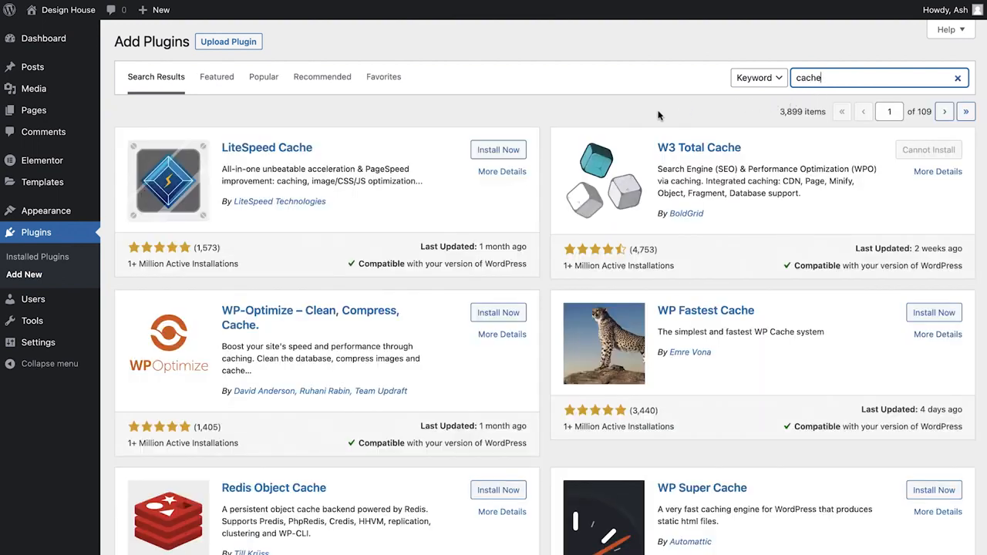
pyautogui.click(544, 145)
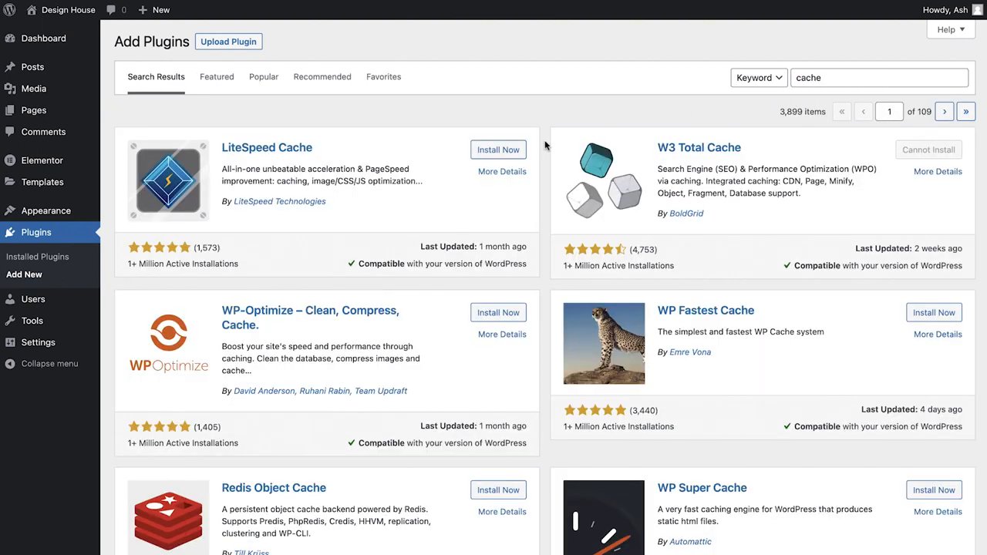
# - Install and activate the LiteSpeed Cache plugin, and request a domain key in its General Settings
pyautogui.scroll(-8, 544, 145)
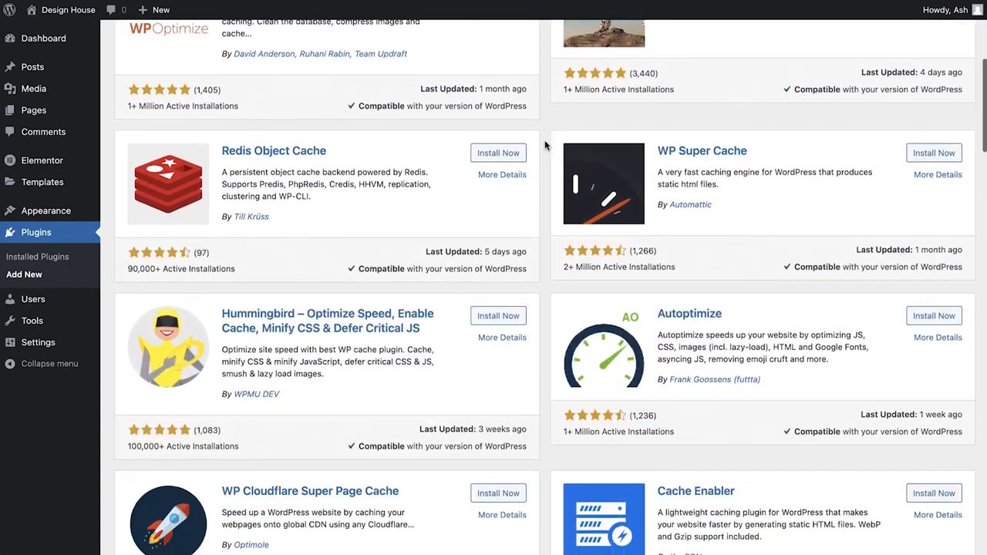
pyautogui.scroll(-2, 545, 145)
pyautogui.scroll(5, 544, 145)
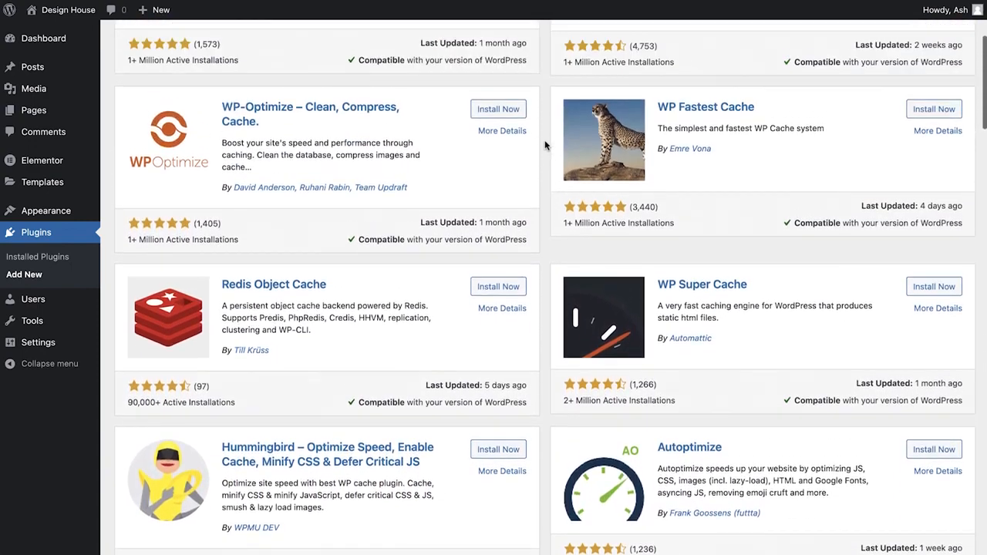
pyautogui.scroll(5, 544, 145)
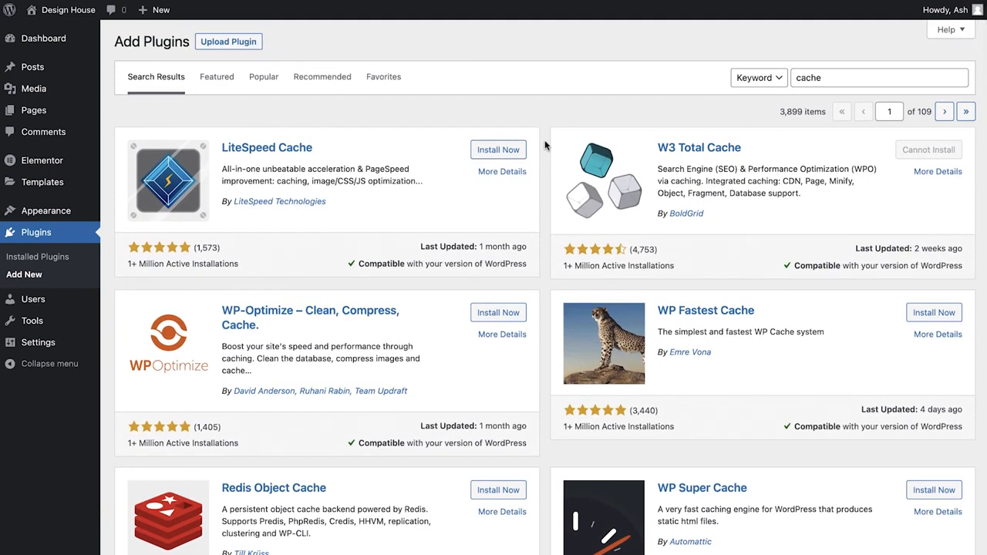
pyautogui.click(509, 153)
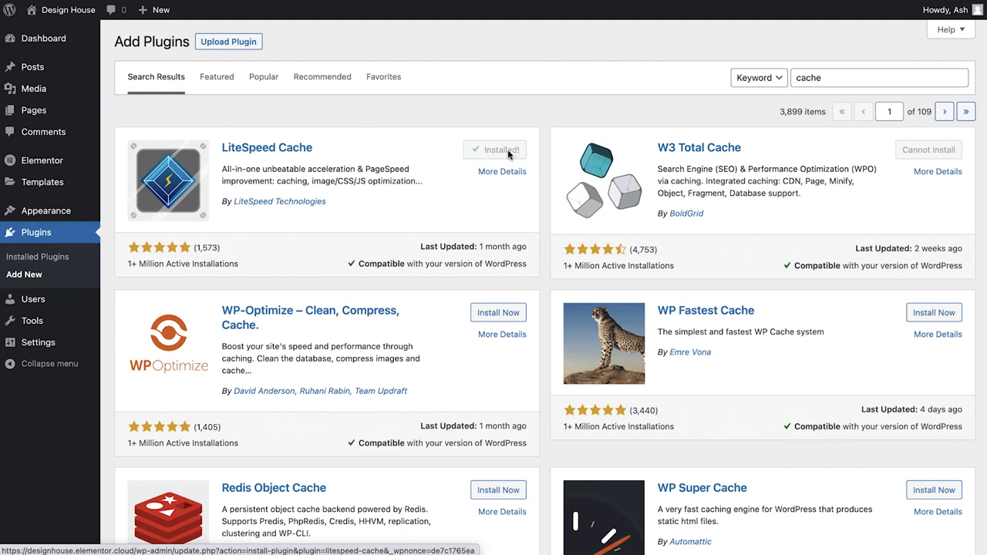
pyautogui.click(509, 154)
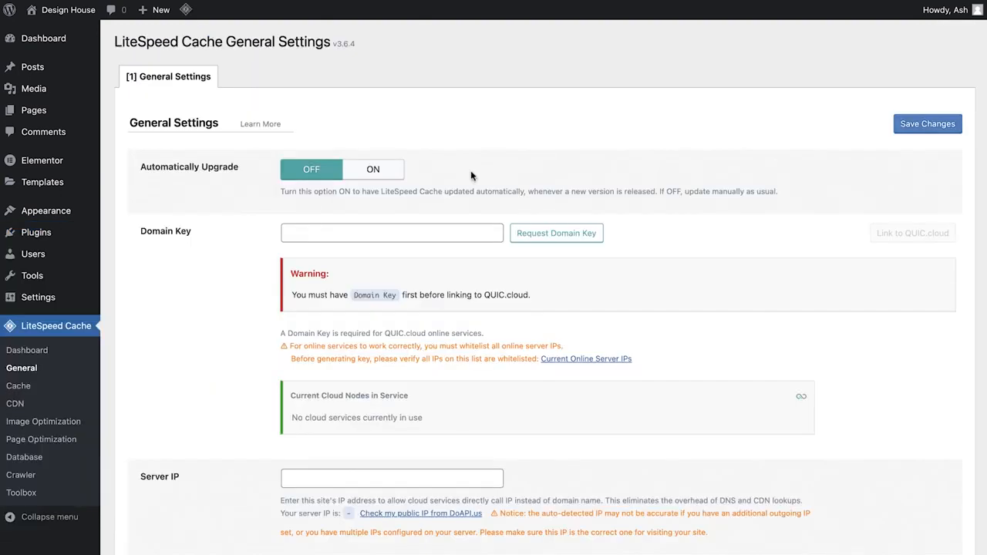
pyautogui.click(557, 242)
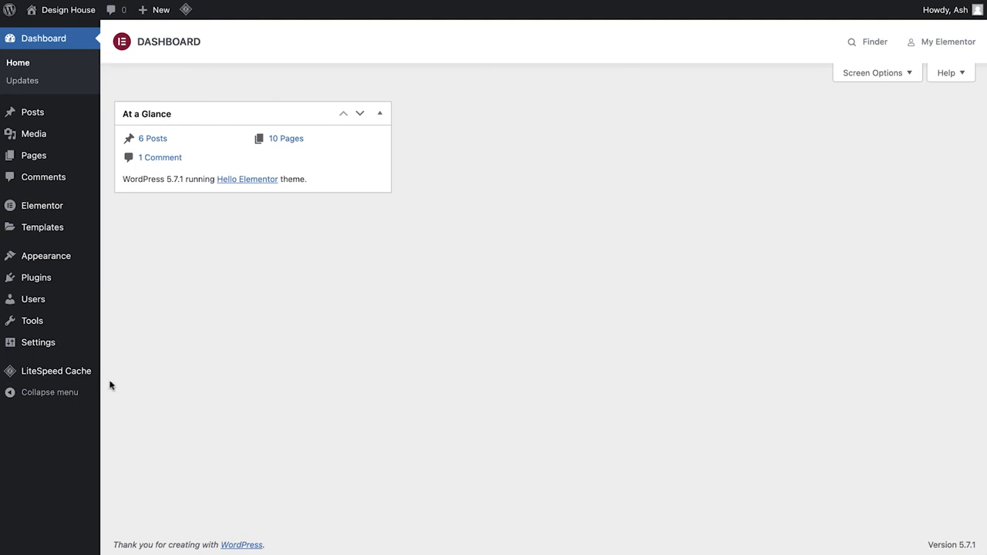
# - Look through LiteSpeed Cache's cache settings: Cache, TTL, Purge, Excludes, ESI, Object, Browser and Advanced
pyautogui.moveTo(85, 377)
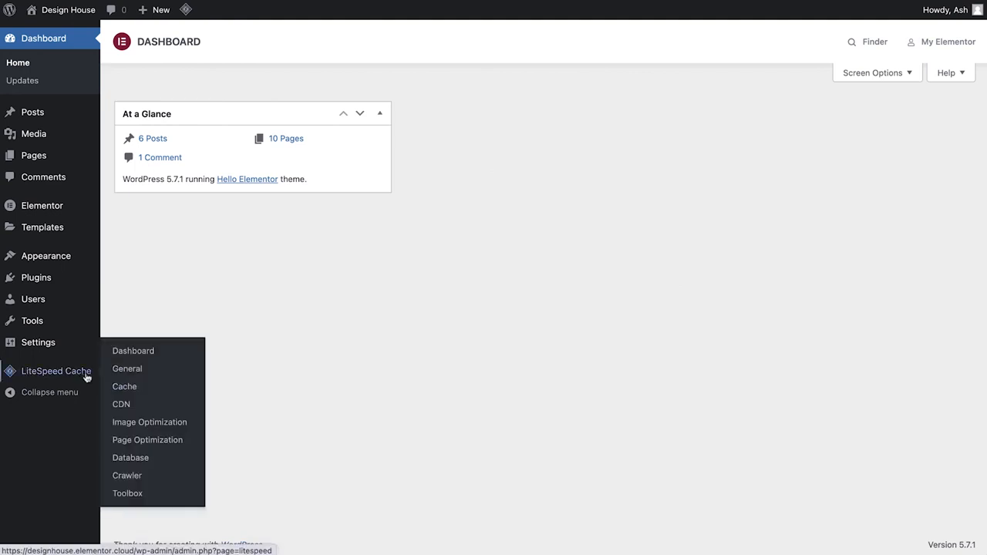
pyautogui.click(126, 387)
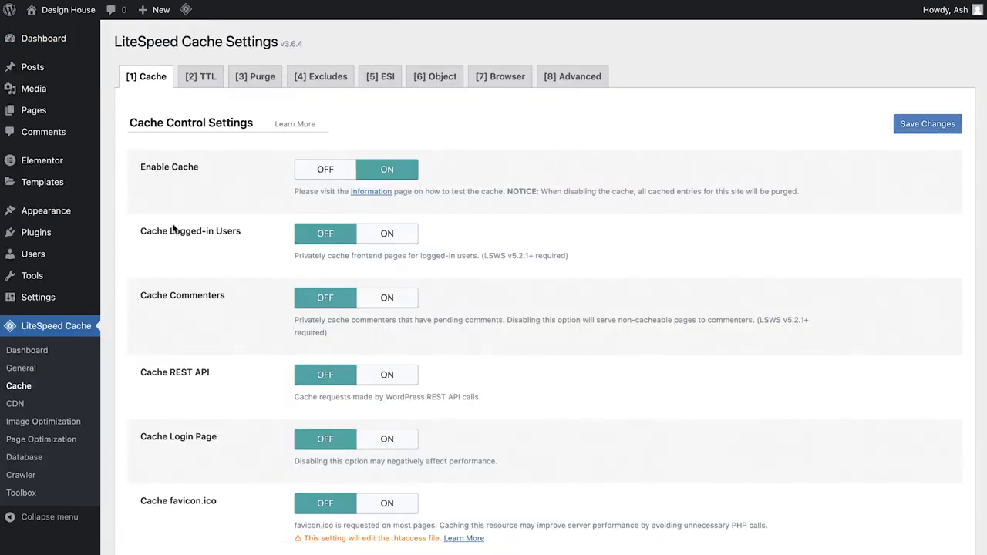
pyautogui.click(205, 77)
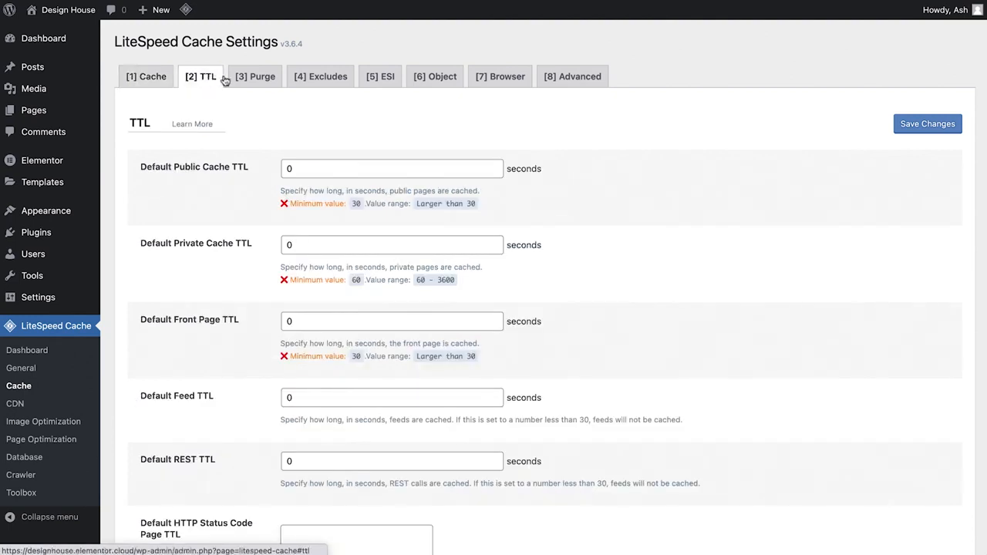
pyautogui.click(247, 80)
pyautogui.click(324, 83)
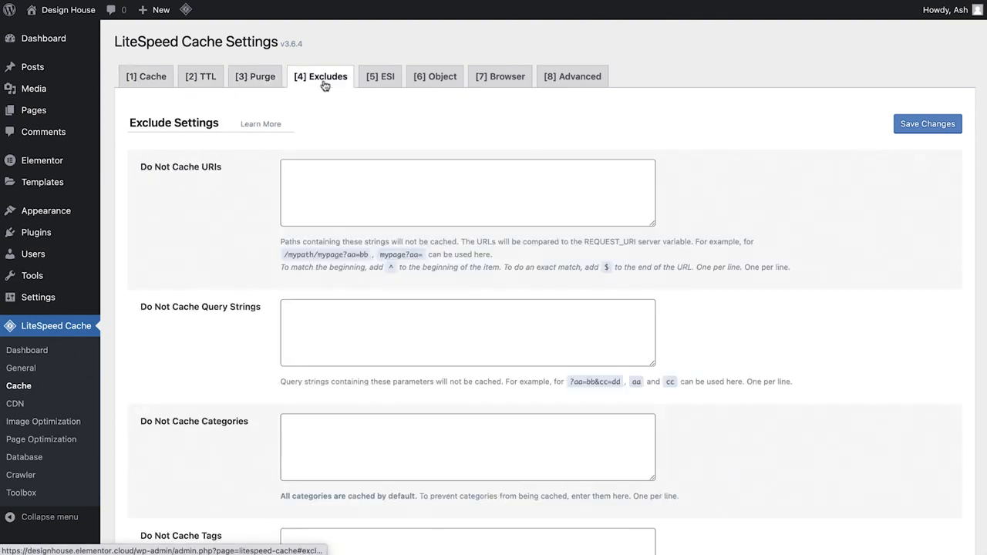
pyautogui.click(386, 84)
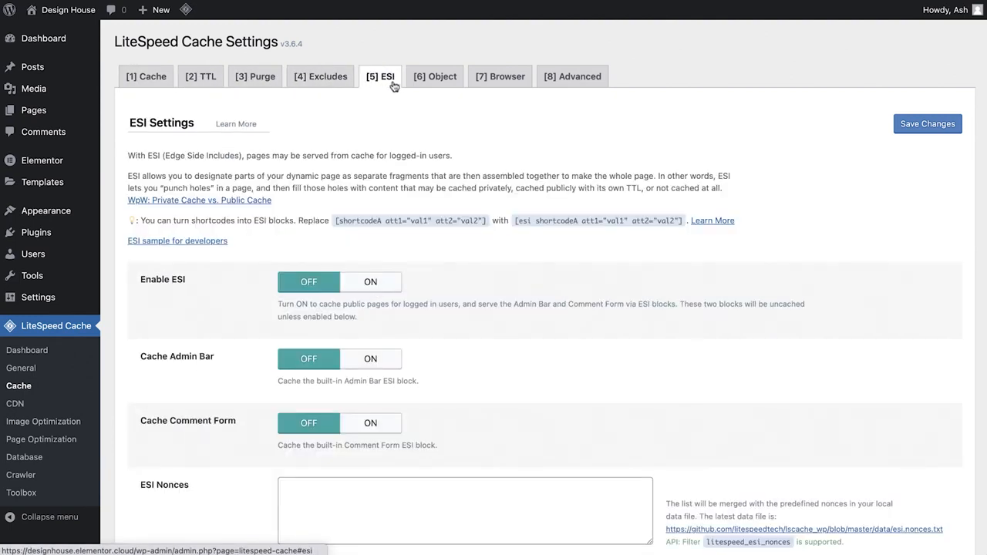
pyautogui.click(436, 83)
pyautogui.click(505, 84)
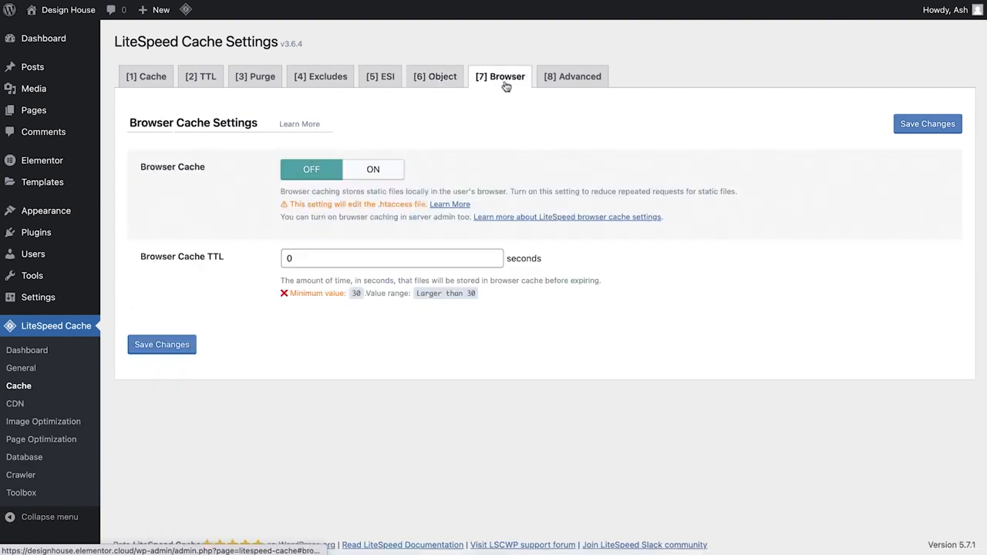
pyautogui.click(571, 86)
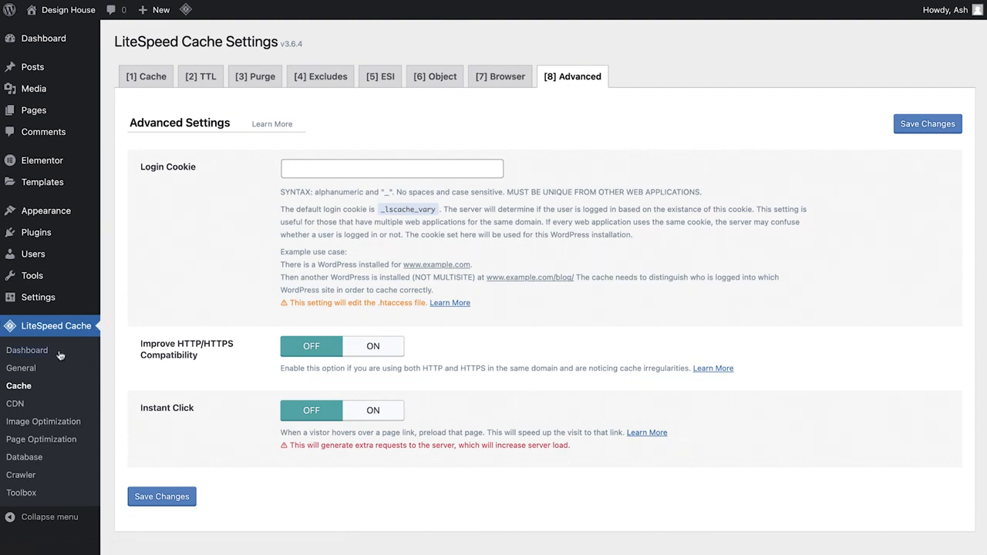
# - View LiteSpeed Cache's CDN settings and send an image optimization request to the QUIC.cloud server
pyautogui.click(38, 404)
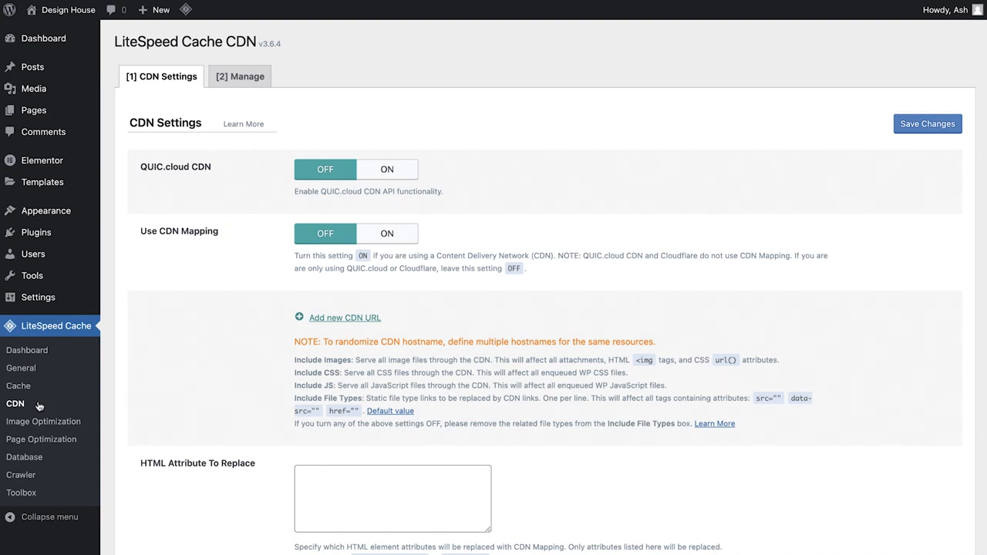
pyautogui.click(41, 423)
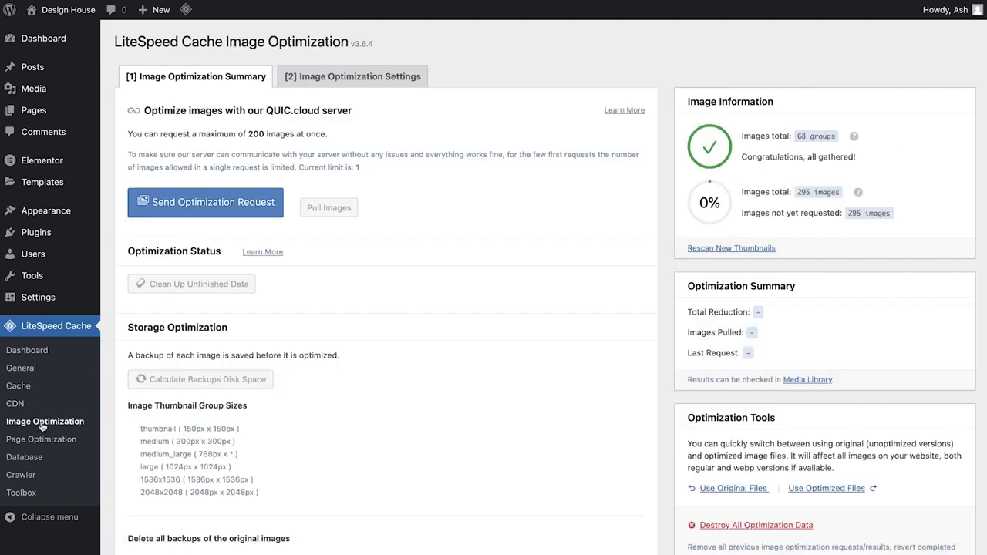
pyautogui.click(186, 210)
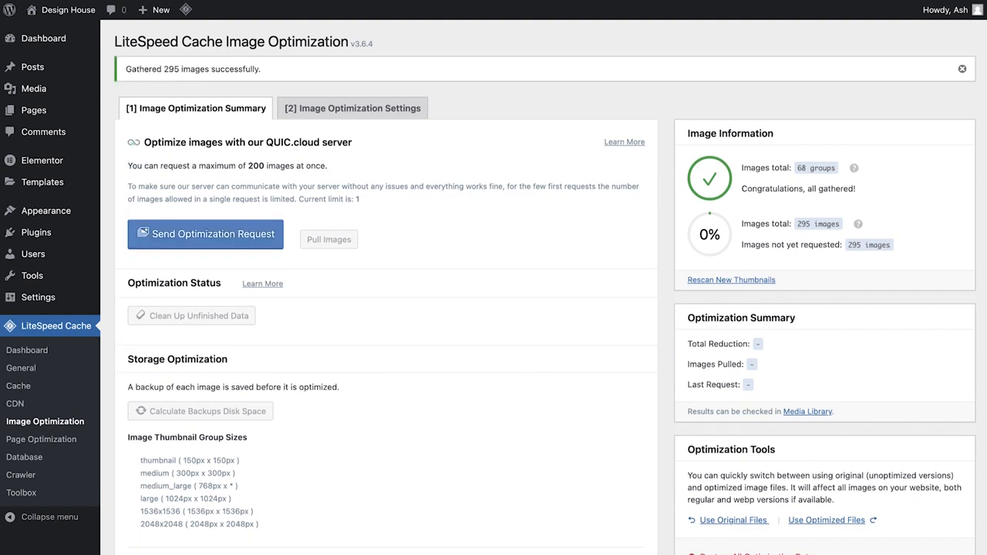
# - Look through LiteSpeed Cache's Page Optimization settings, from CSS and JS to Media, Localization and Tuning, and open its Database section
pyautogui.click(49, 443)
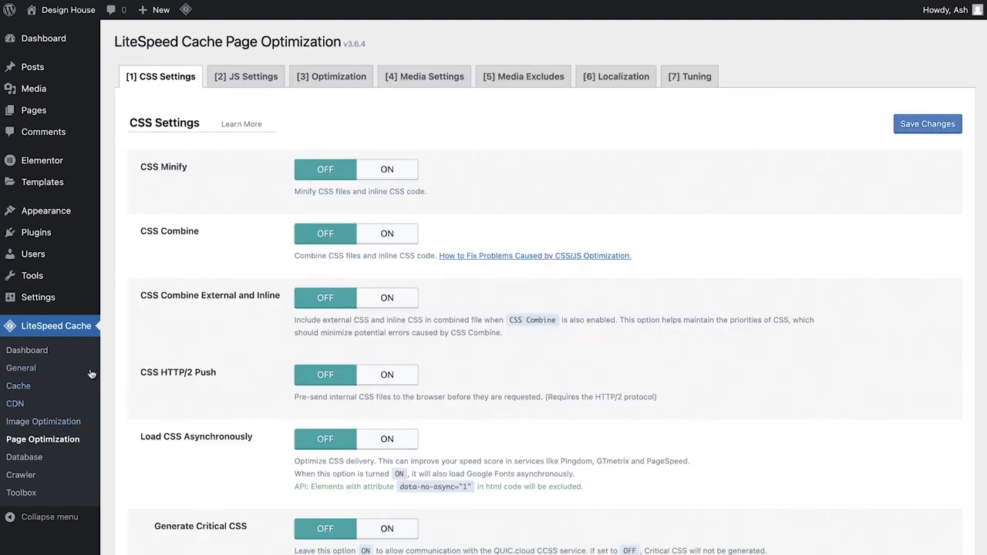
pyautogui.click(243, 88)
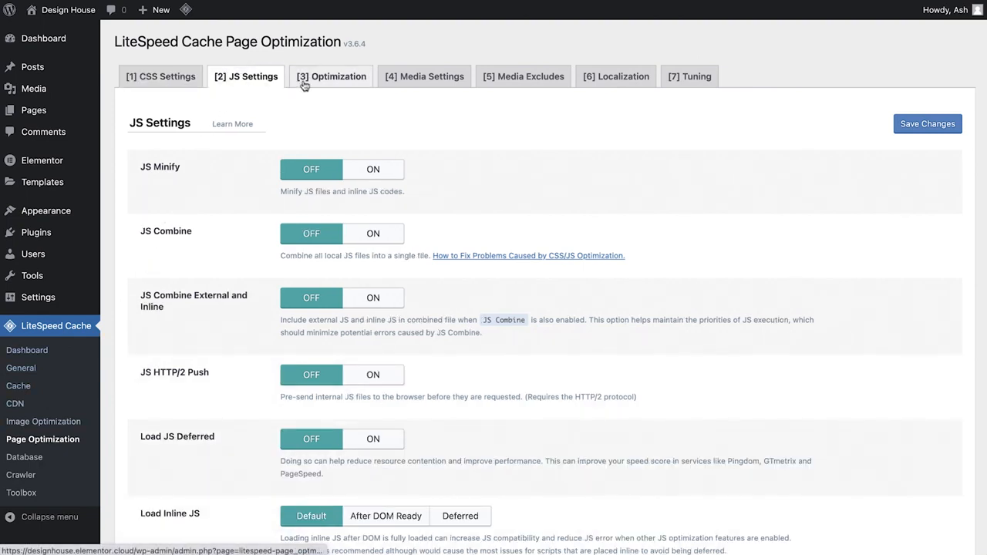
pyautogui.click(331, 85)
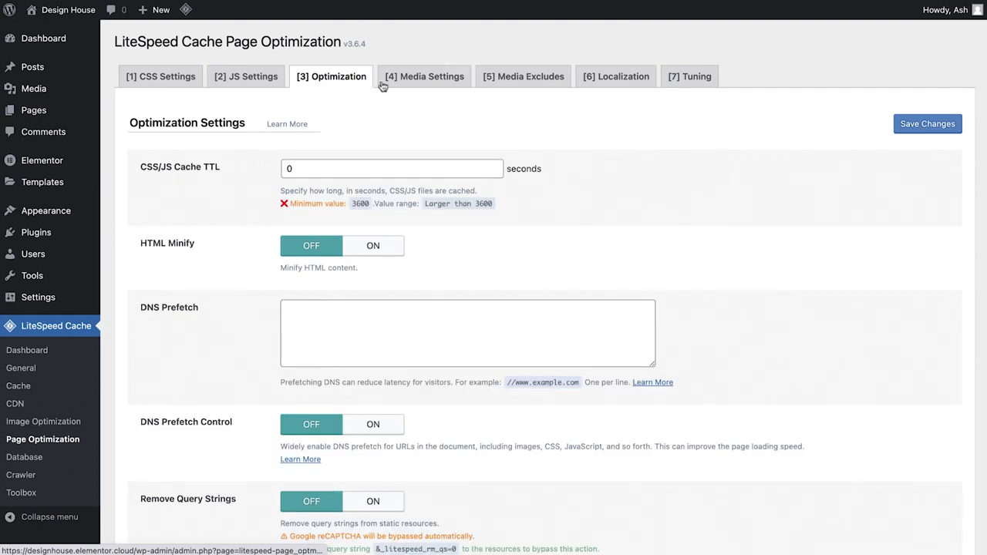
pyautogui.click(422, 86)
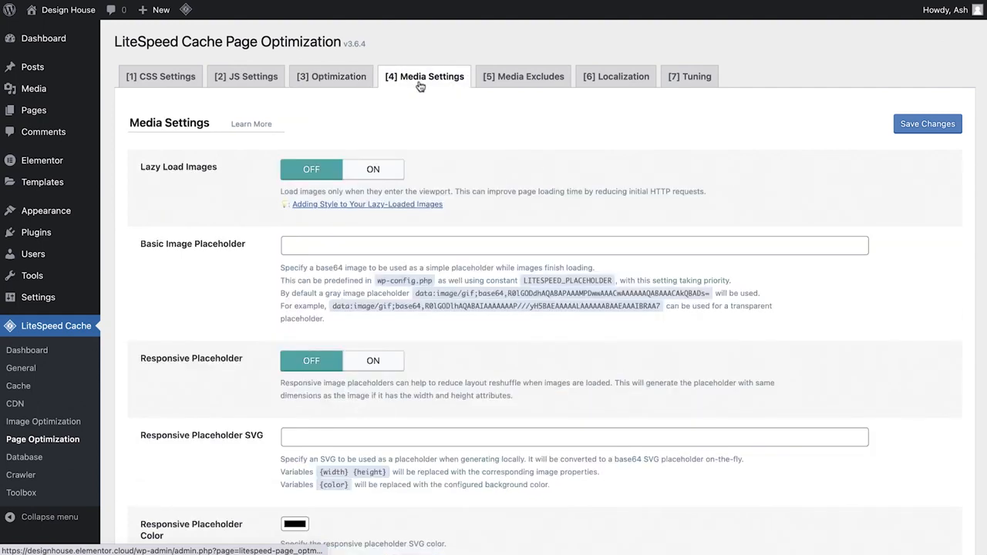
pyautogui.click(496, 84)
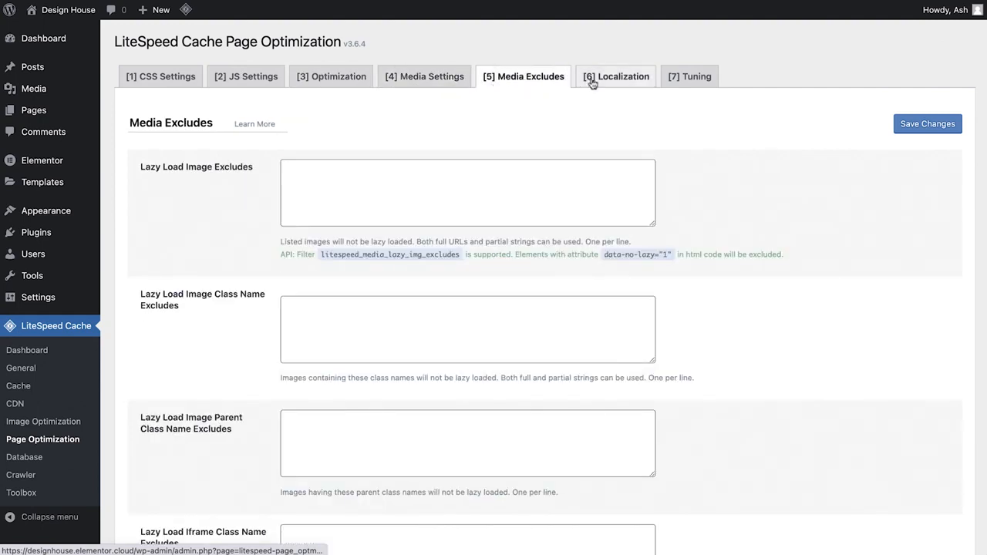
pyautogui.click(591, 81)
pyautogui.click(697, 83)
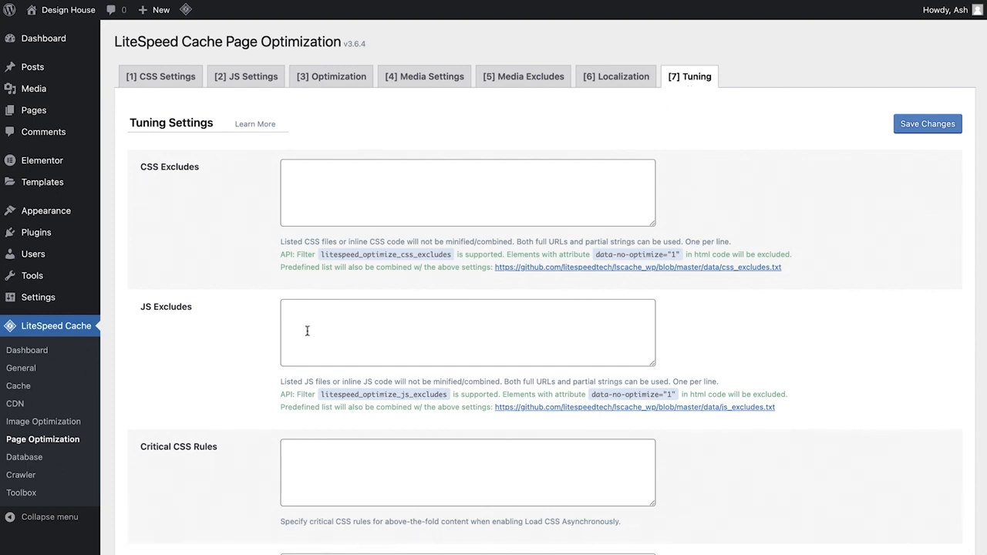
pyautogui.click(54, 461)
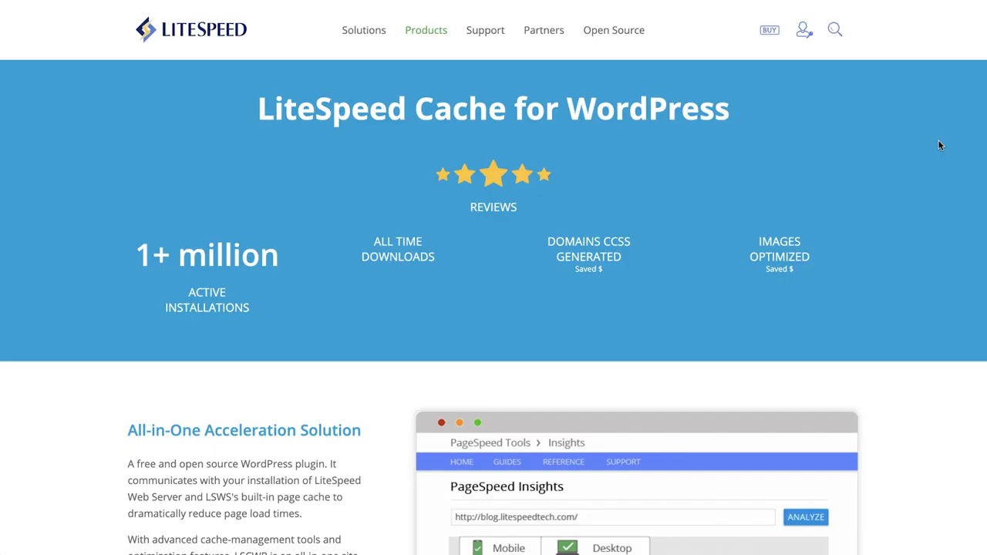
# - Read the overview and feature list on the LiteSpeed Cache for WordPress product page
pyautogui.scroll(-3, 940, 145)
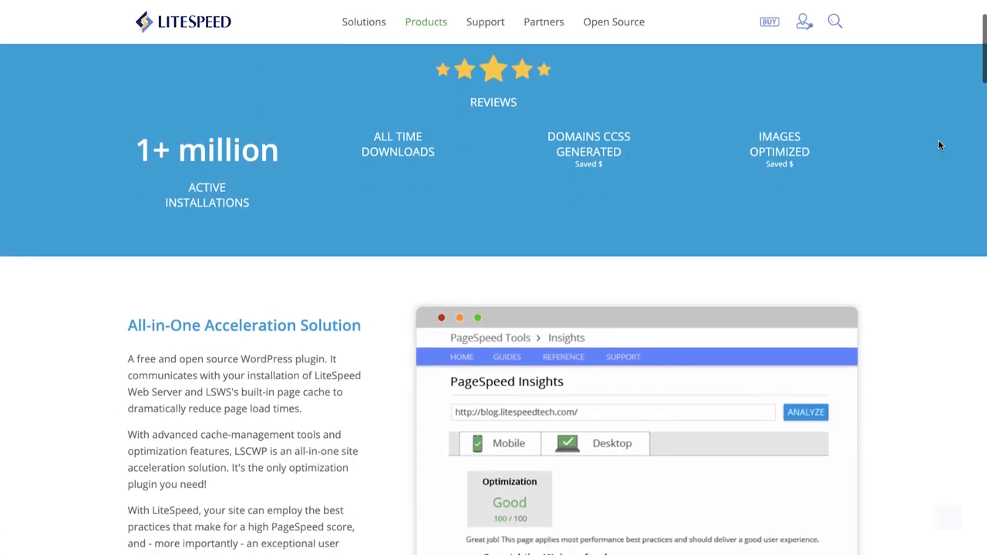
pyautogui.scroll(-3, 939, 145)
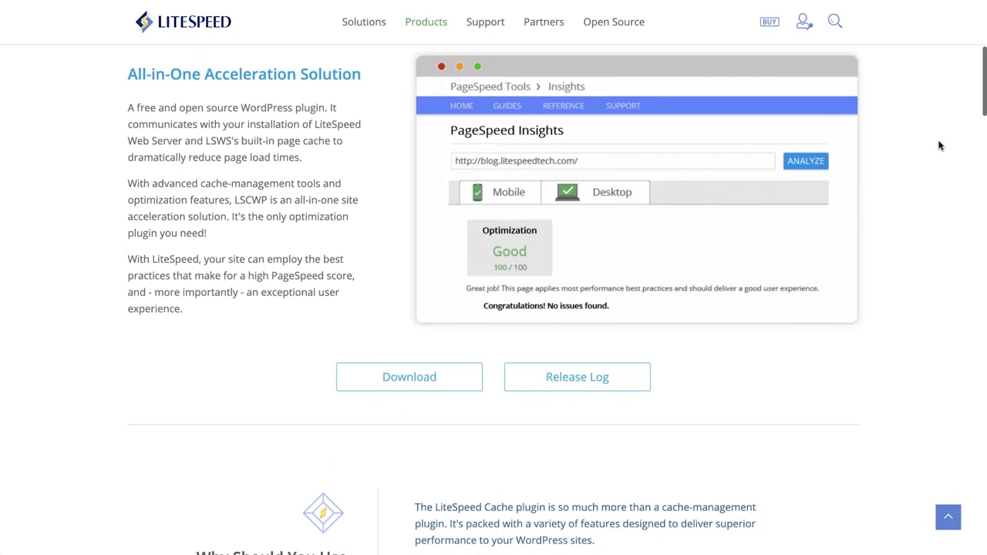
pyautogui.scroll(-3, 940, 145)
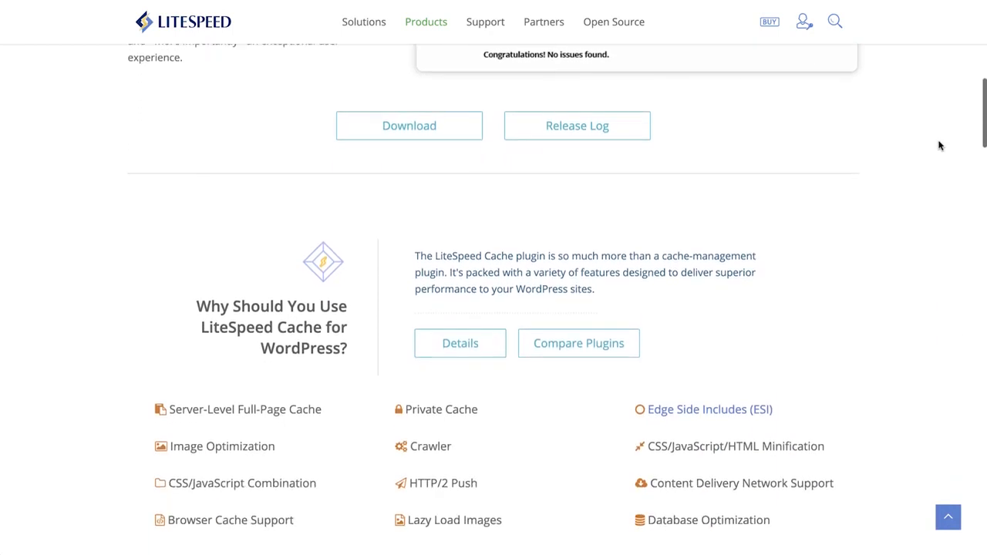
pyautogui.scroll(-3, 939, 145)
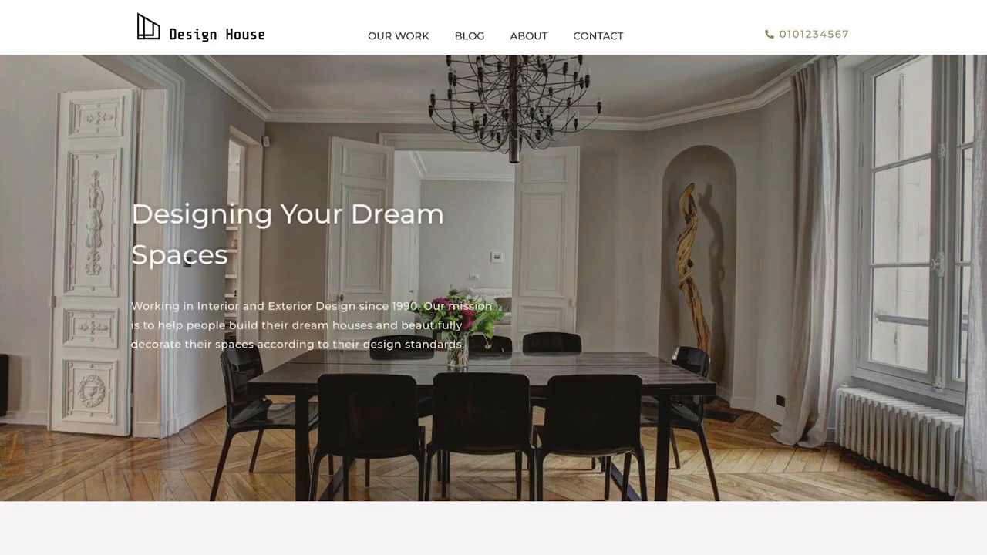
pyautogui.scroll(-2, 493, 308)
pyautogui.scroll(-5, 494, 308)
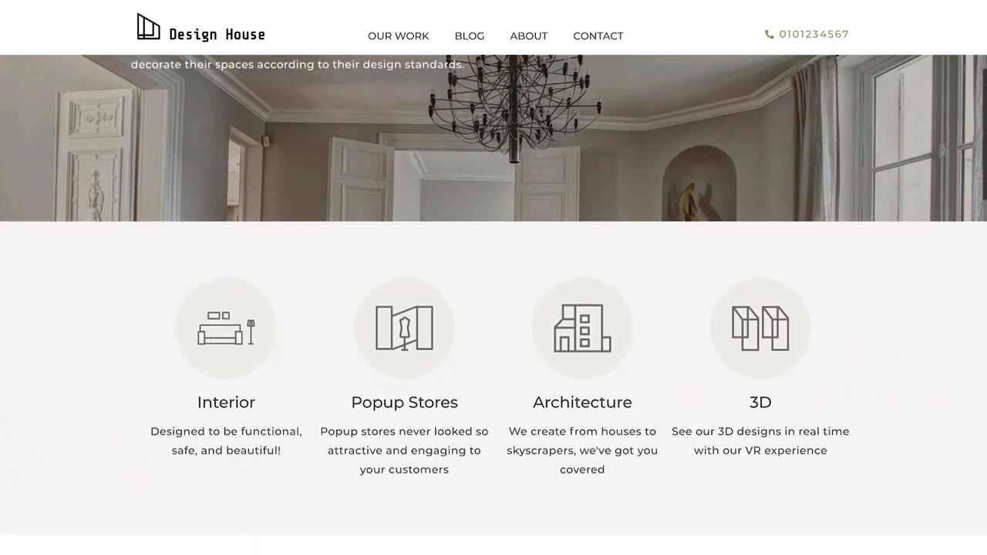
pyautogui.scroll(-5, 494, 309)
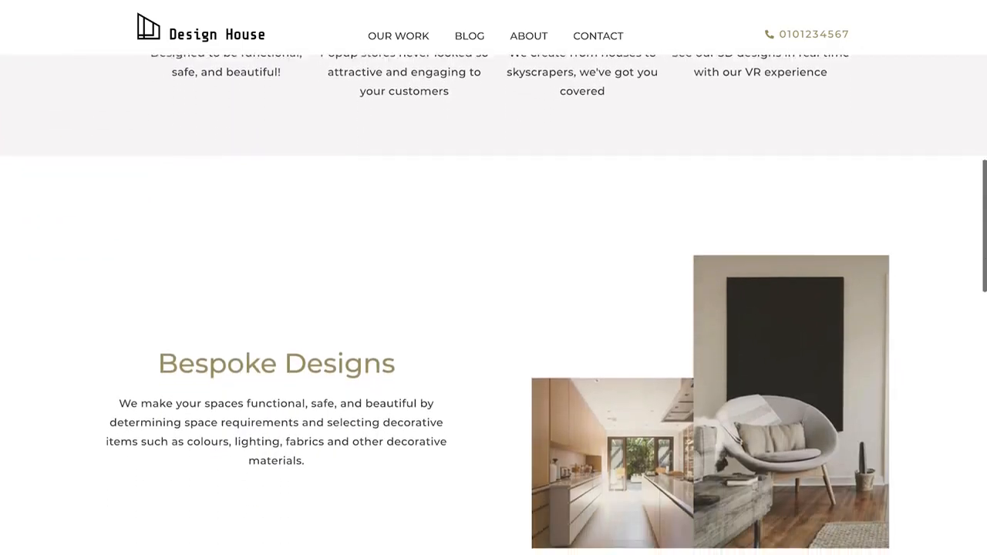
pyautogui.scroll(-5, 494, 305)
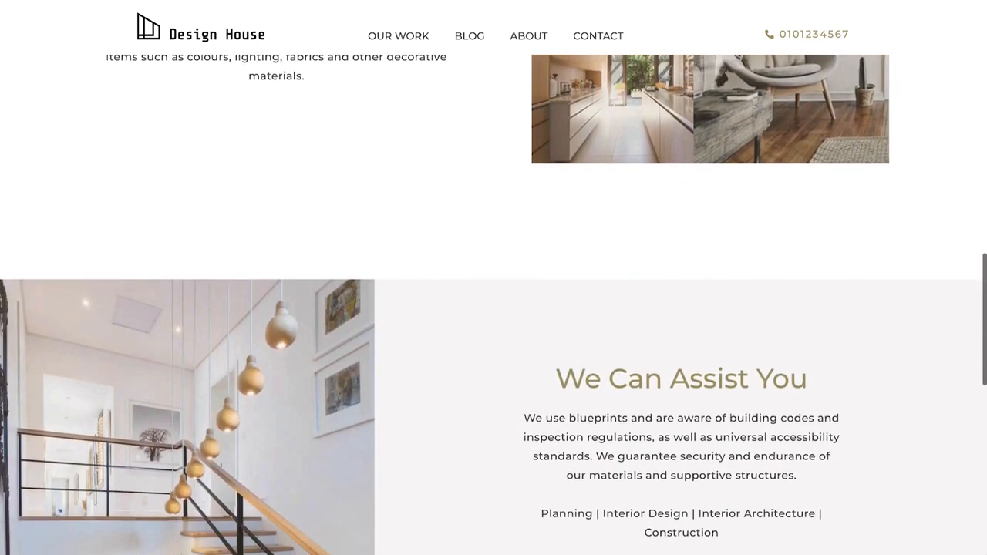
pyautogui.scroll(-5, 494, 304)
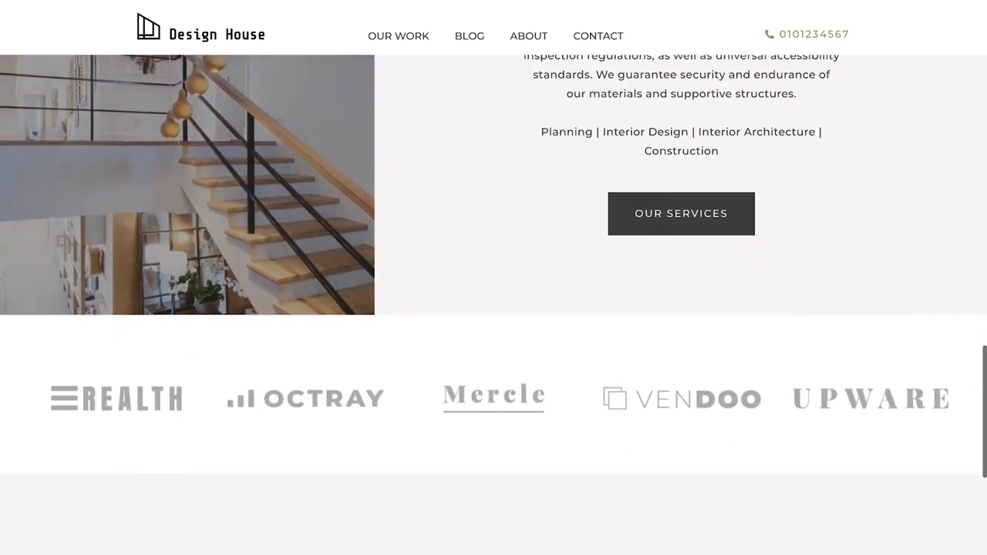
pyautogui.scroll(-1, 494, 304)
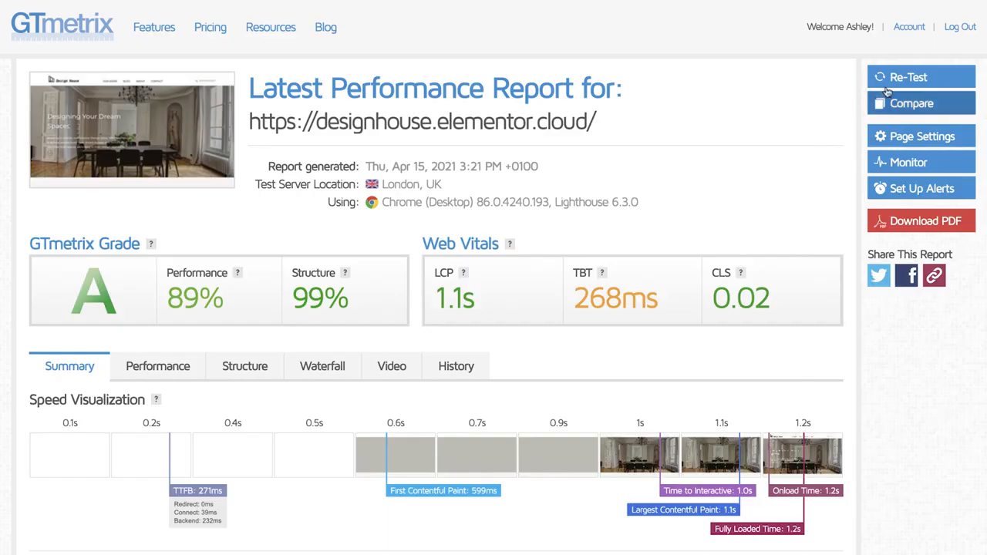
pyautogui.click(897, 80)
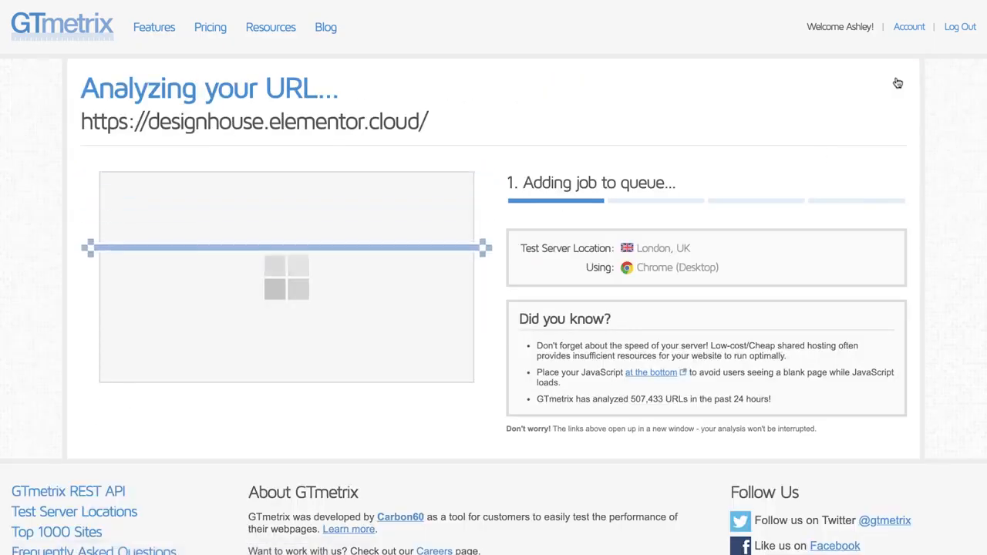